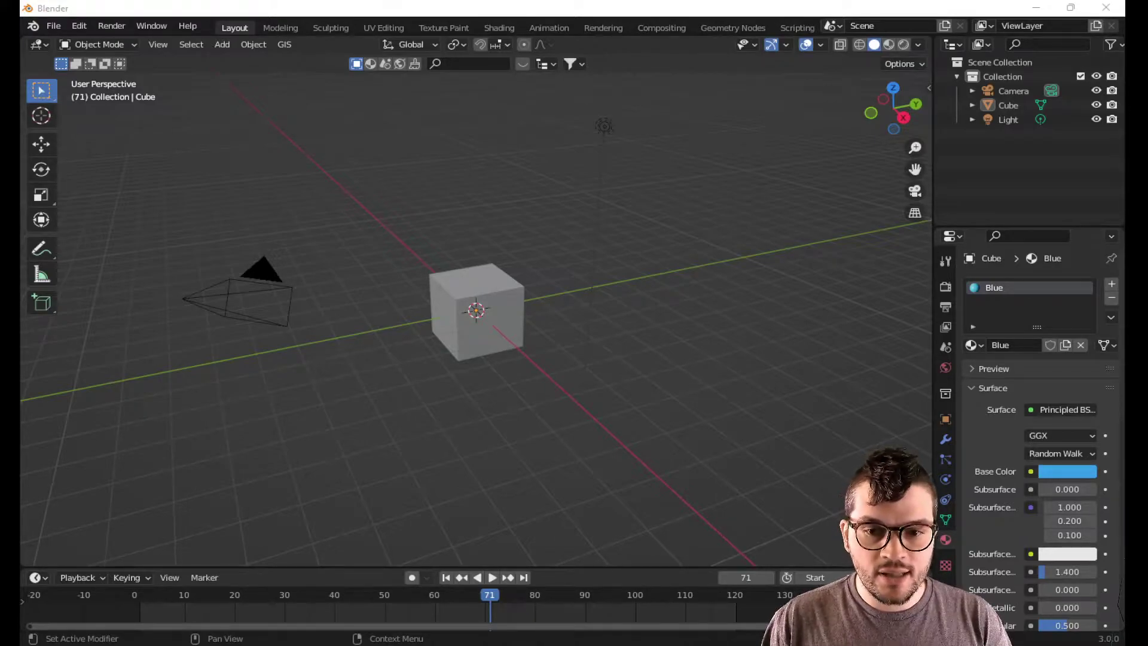
Step: Locate the 'cookie png render big again' image in the Downloads folder, then return to Blender
{"action": "key", "text": "alt+Tab"}
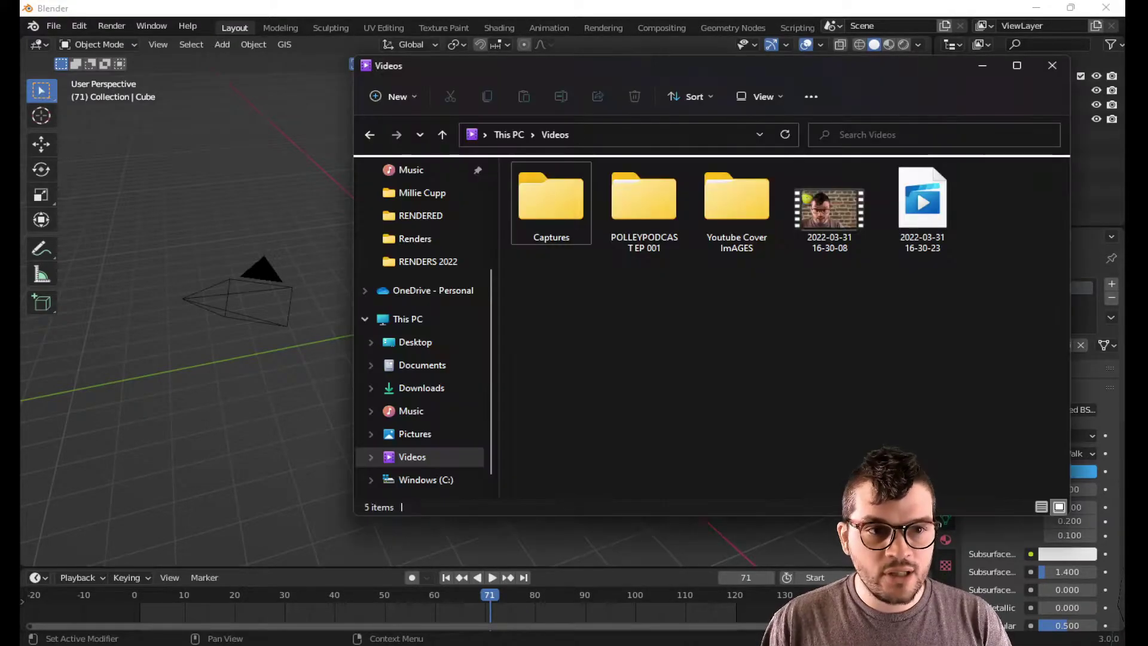
{"action": "left_click", "coordinate": [422, 387]}
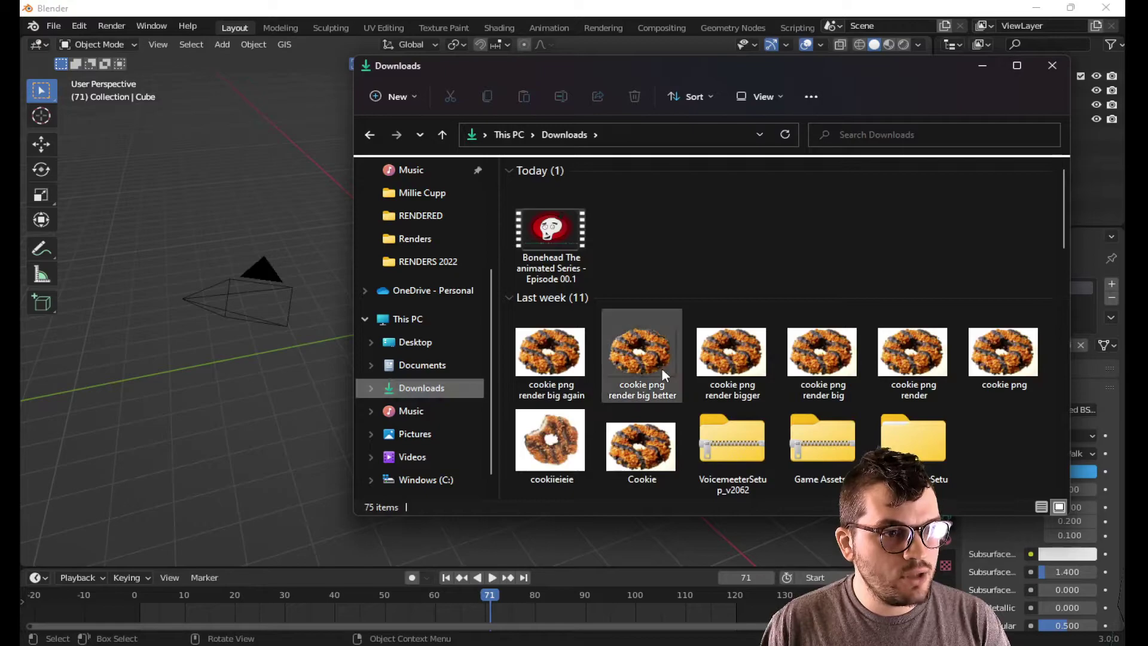
{"action": "left_click", "coordinate": [556, 368]}
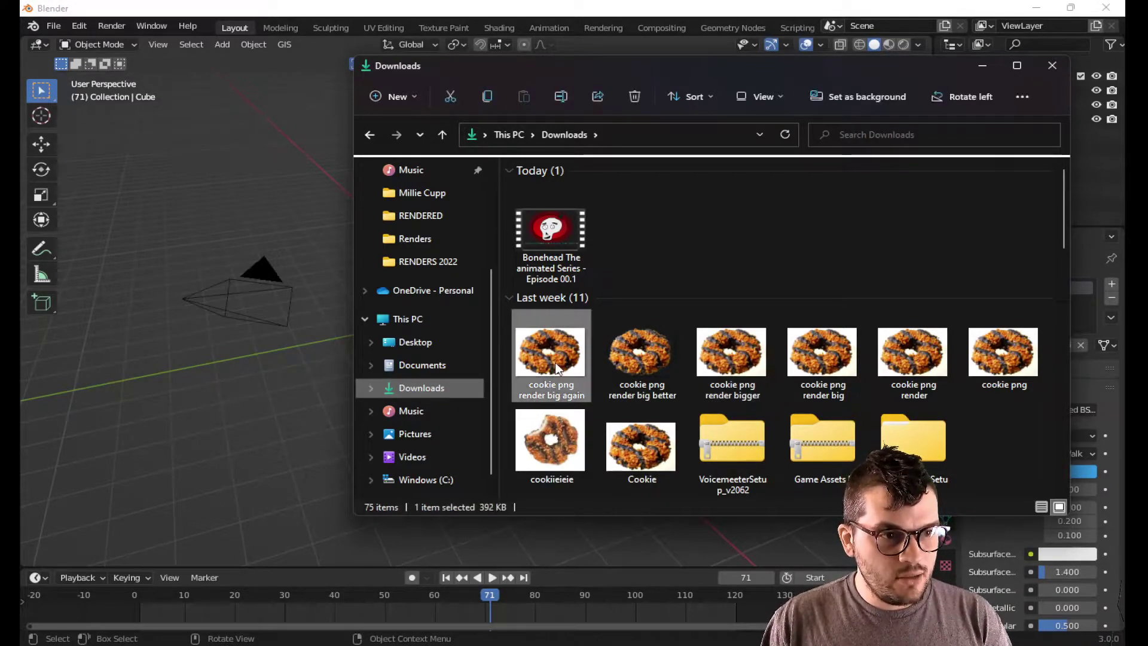
{"action": "left_click", "coordinate": [631, 11]}
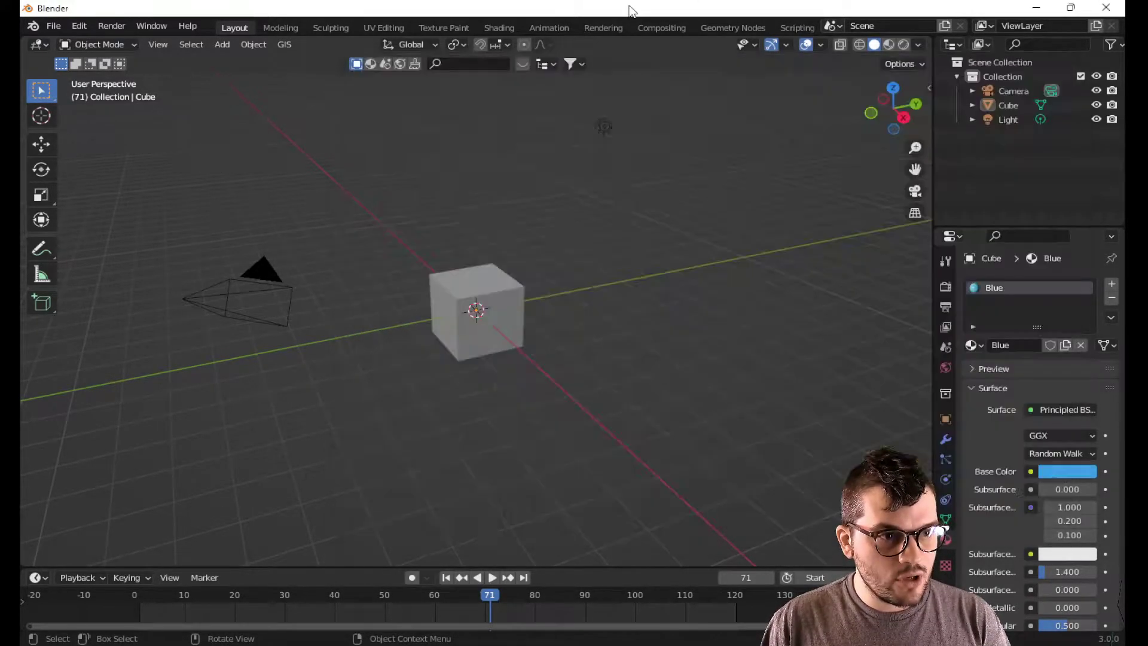
Step: Delete the camera and then the light, leaving only the blue-material cube
{"action": "left_click", "coordinate": [489, 318]}
{"action": "left_click", "coordinate": [352, 278]}
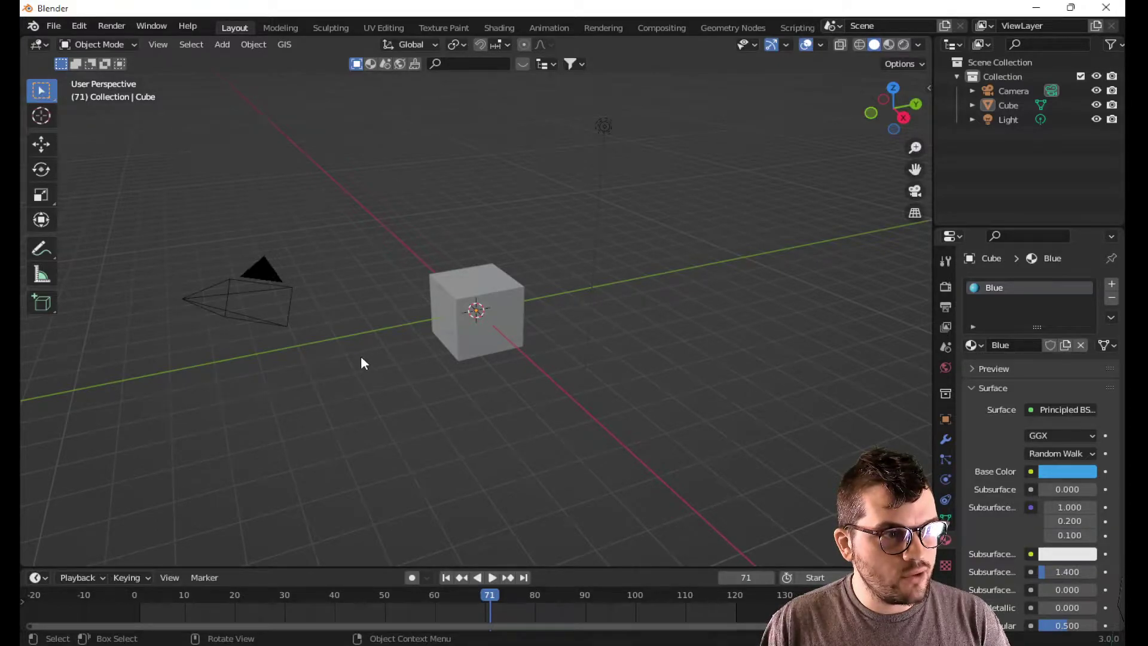
{"action": "left_click_drag", "start_coordinate": [361, 355], "coordinate": [168, 229]}
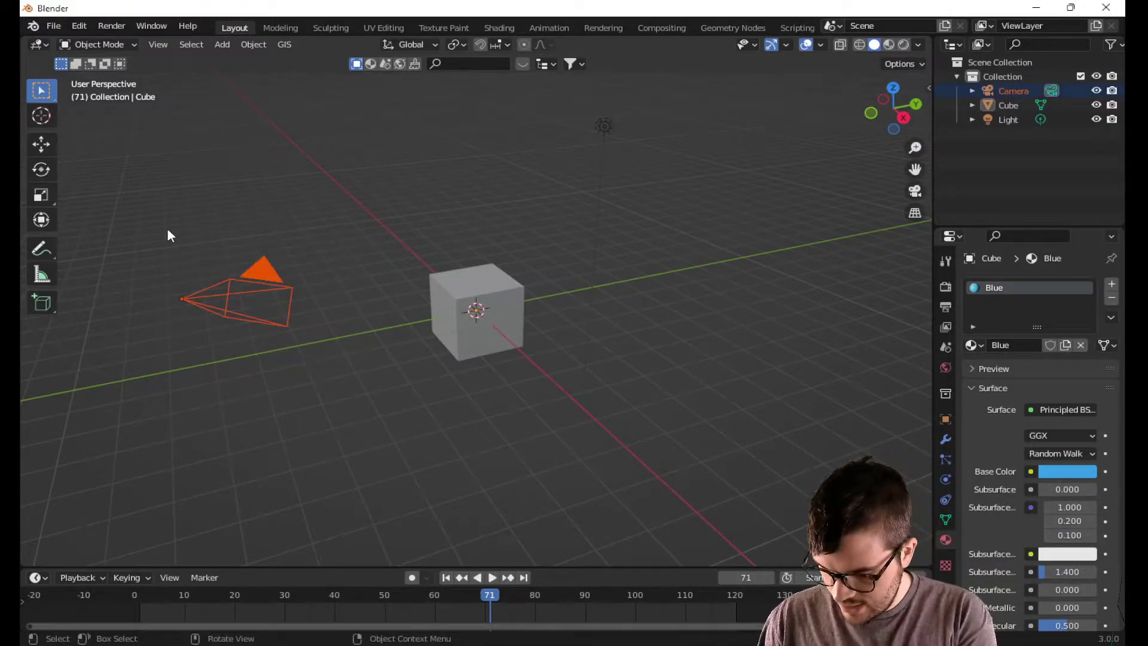
{"action": "key", "text": "Delete"}
{"action": "left_click_drag", "start_coordinate": [537, 96], "coordinate": [688, 175]}
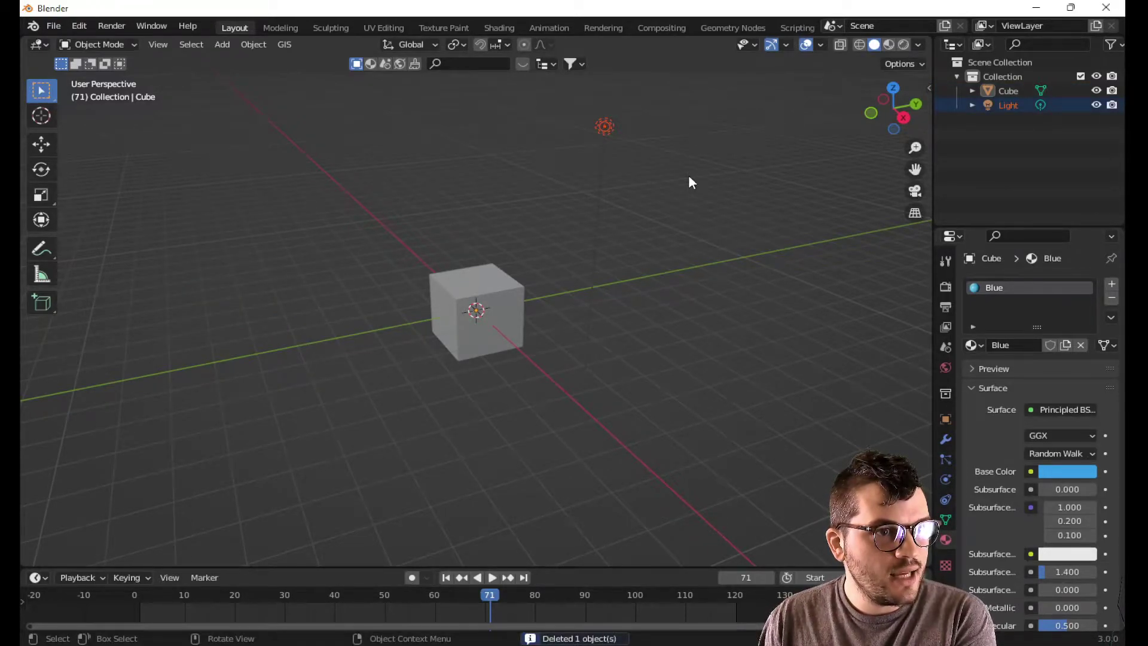
{"action": "key", "text": "Delete"}
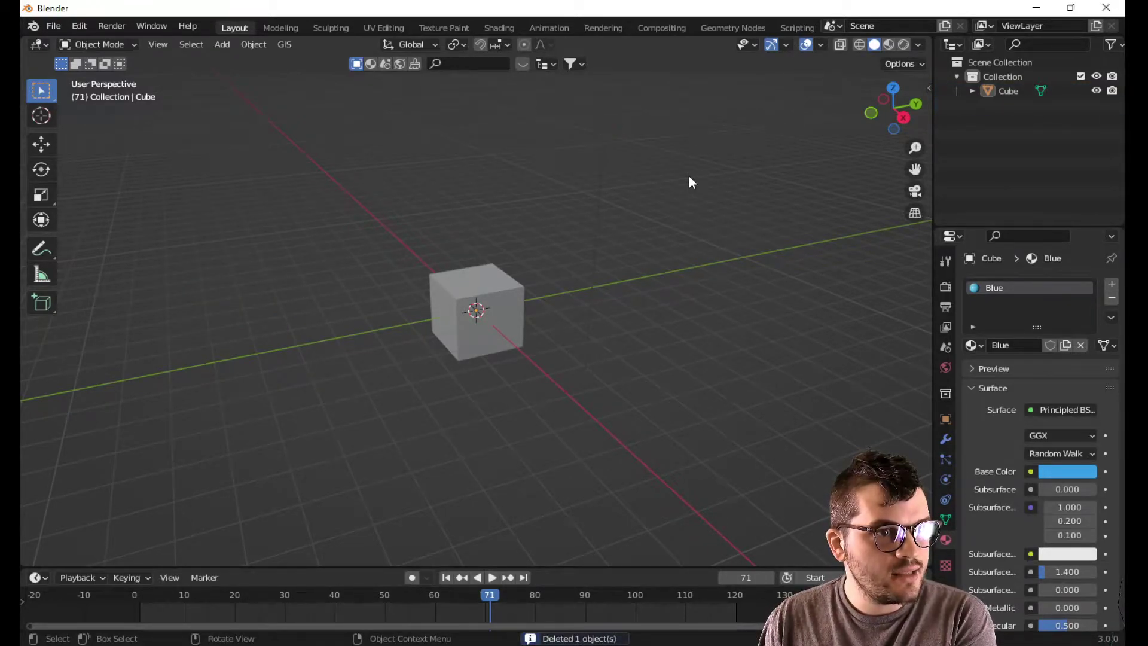
Step: In Edit Mode, flatten the cube along Y into a thin slab and scale it up uniformly
{"action": "left_click", "coordinate": [496, 300]}
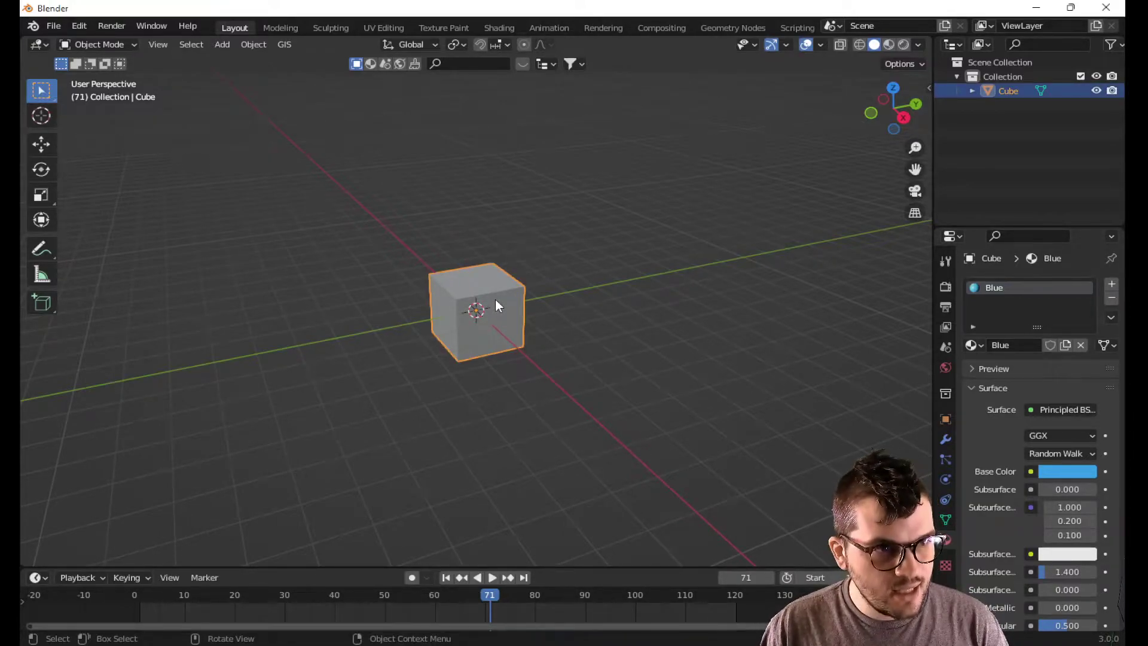
{"action": "key", "text": "Tab"}
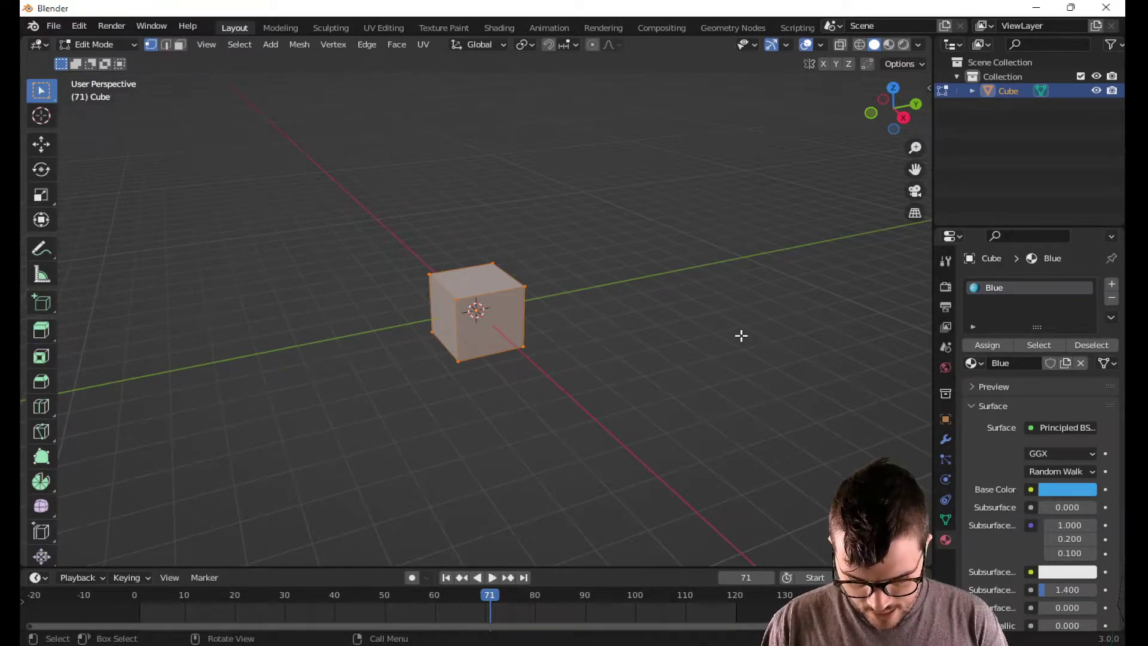
{"action": "key", "text": "s"}
{"action": "key", "text": "y"}
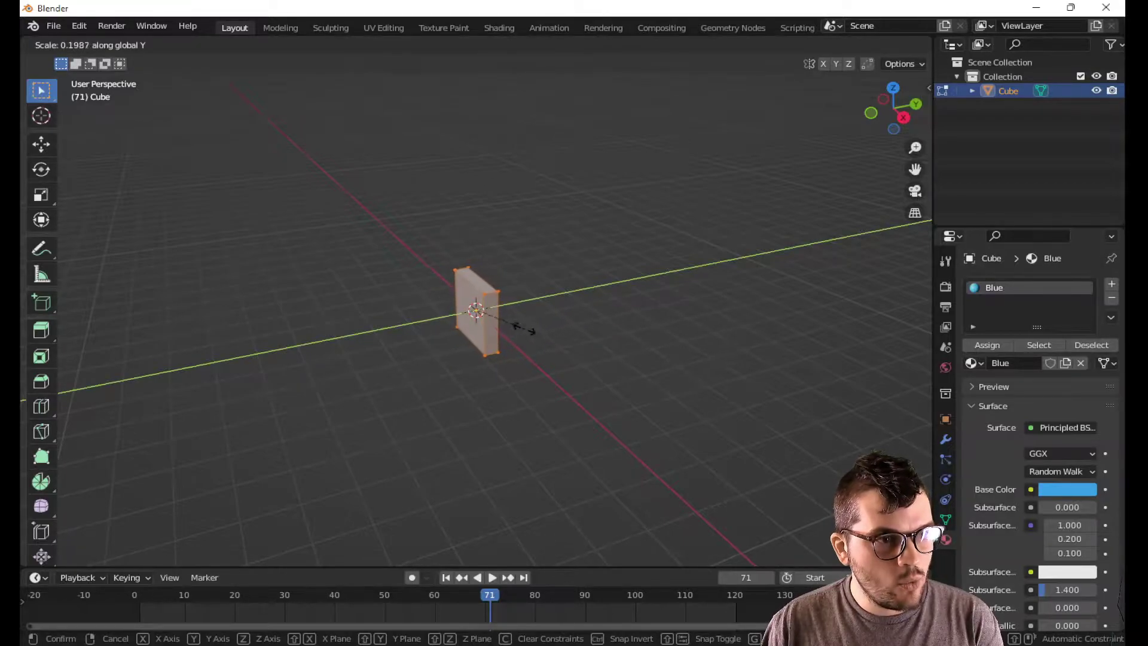
{"action": "left_click", "coordinate": [494, 320]}
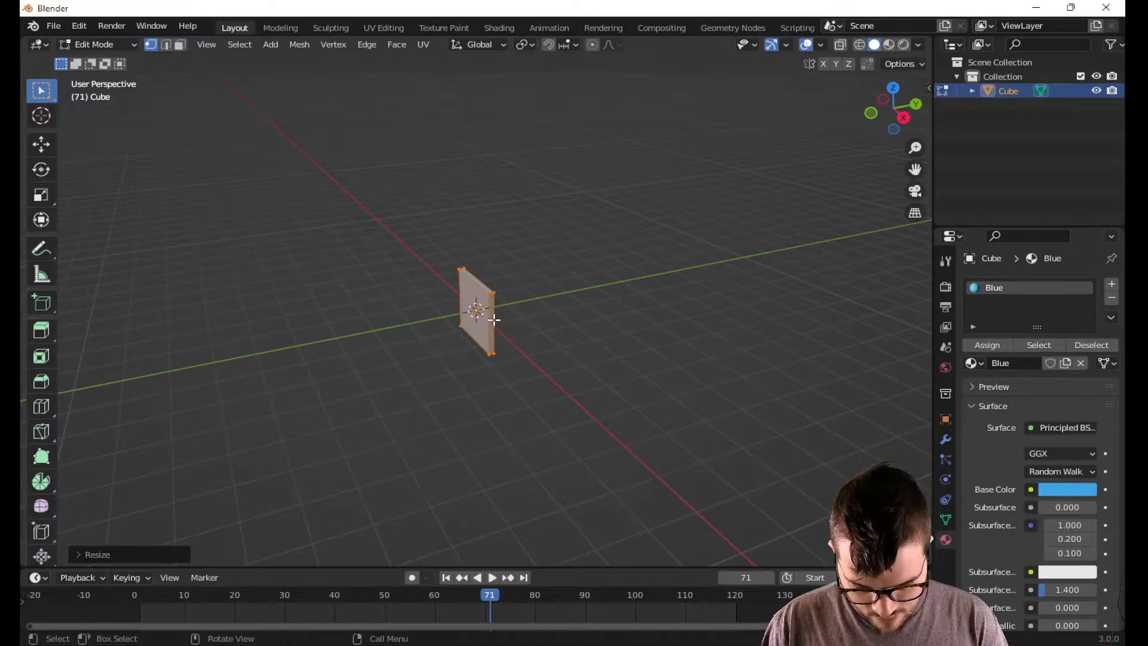
{"action": "key", "text": "s"}
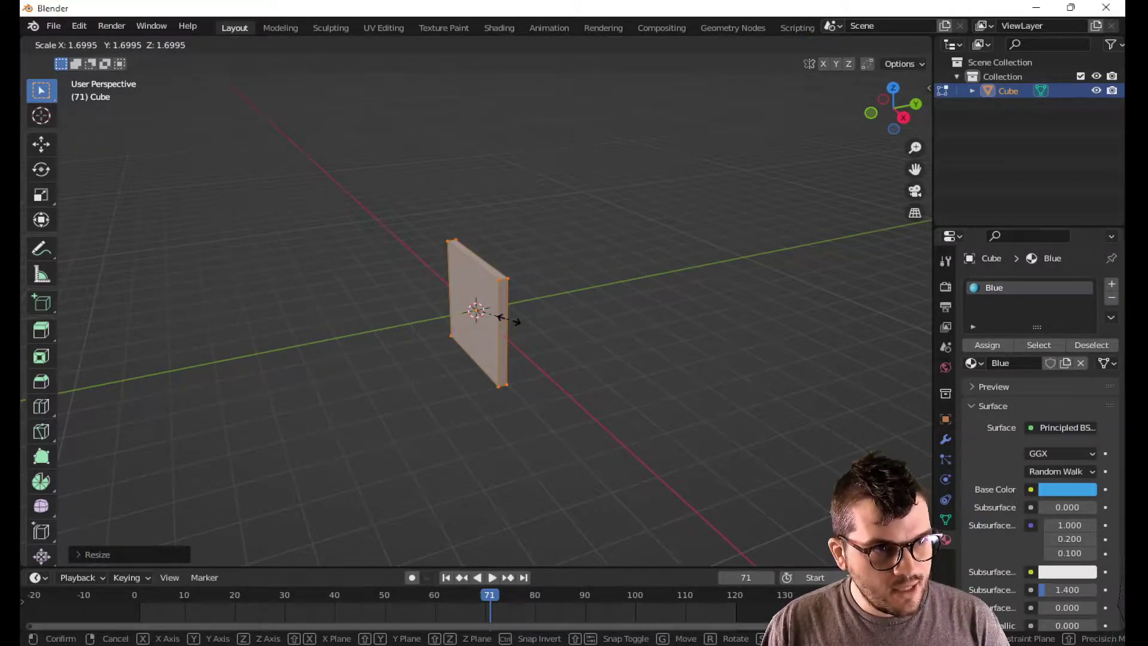
{"action": "left_click", "coordinate": [509, 320]}
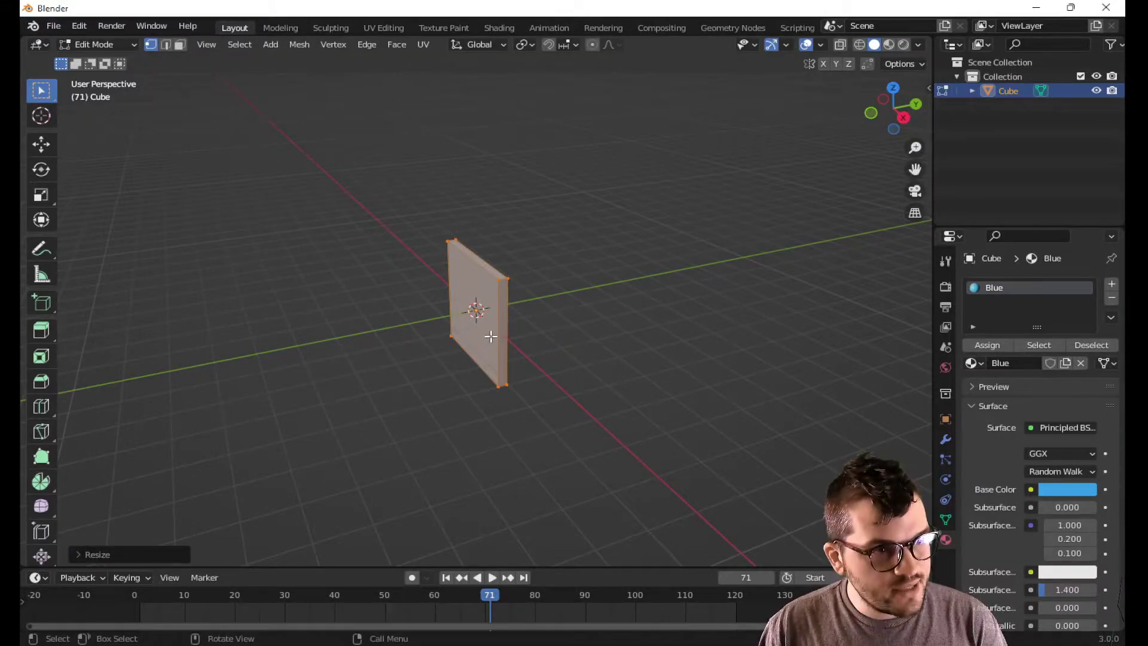
Step: Try widening the panel along X and stretching it along Z, cancelling both
{"action": "middle_click_drag", "start_coordinate": [490, 335], "coordinate": [584, 324]}
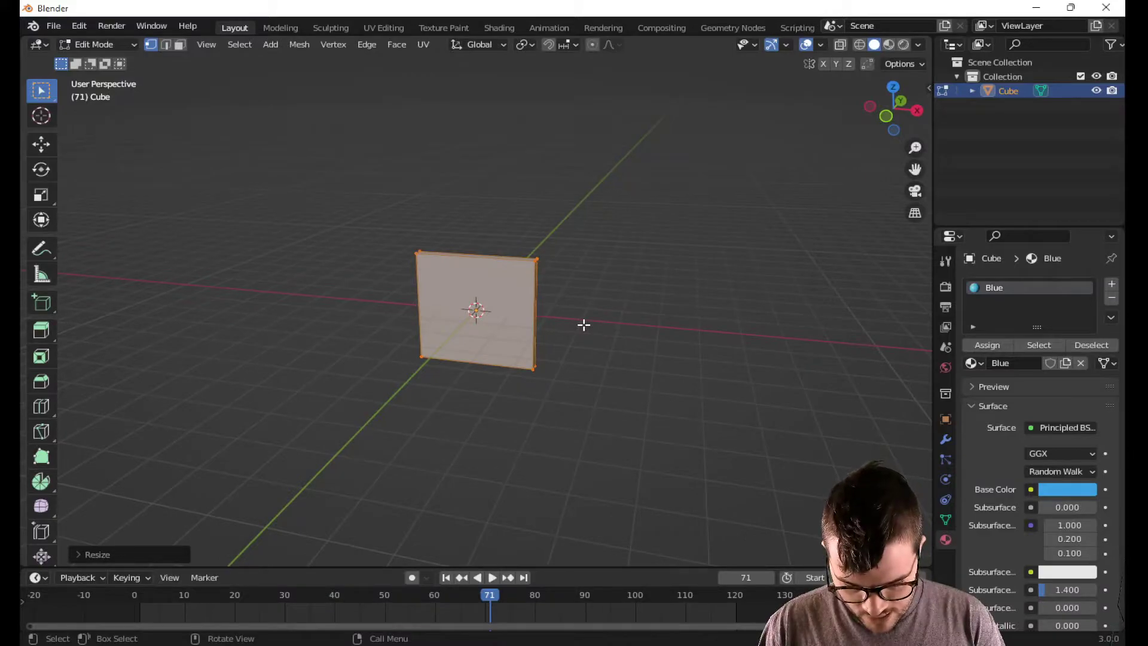
{"action": "key", "text": "s"}
{"action": "key", "text": "x"}
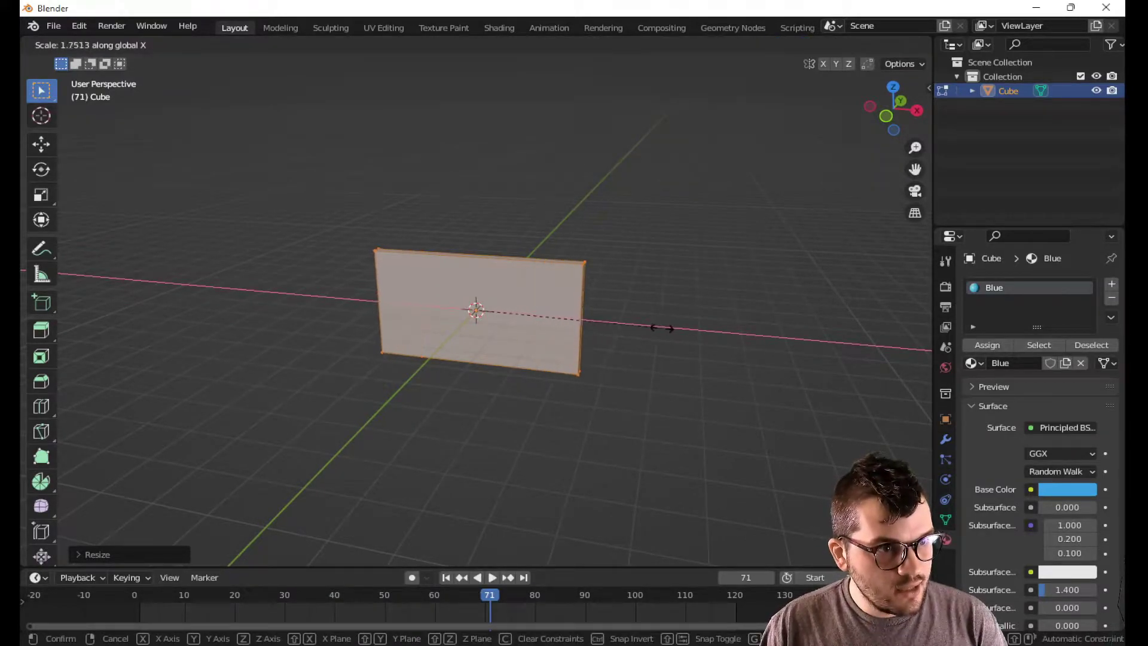
{"action": "right_click", "coordinate": [728, 329]}
{"action": "key", "text": "s"}
{"action": "key", "text": "z"}
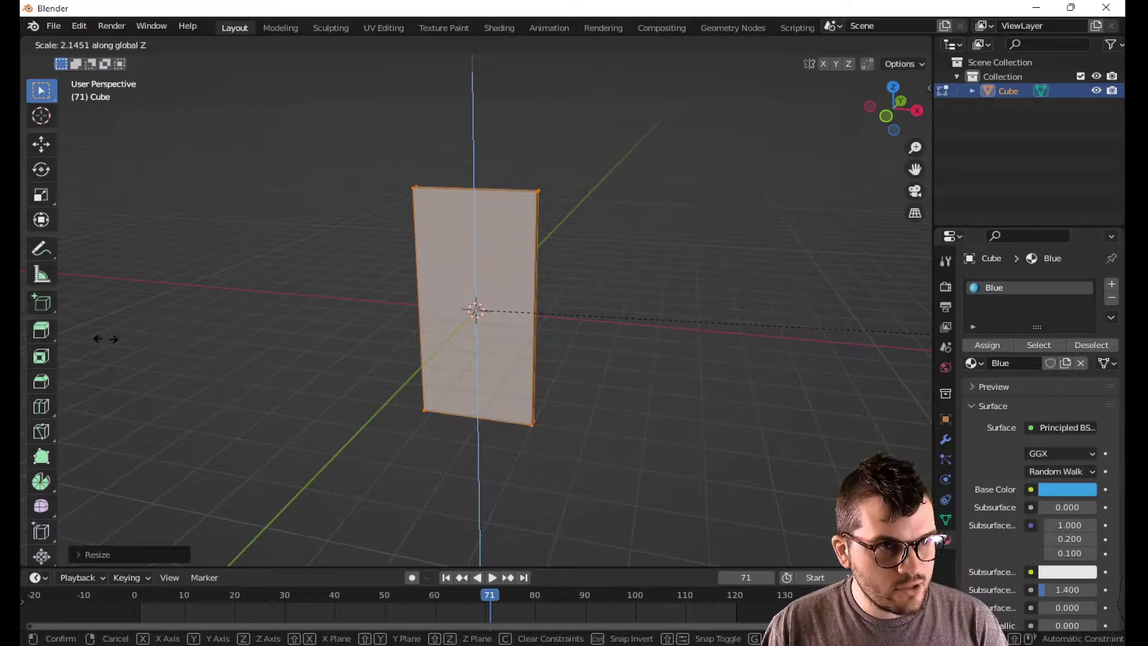
{"action": "right_click", "coordinate": [144, 339]}
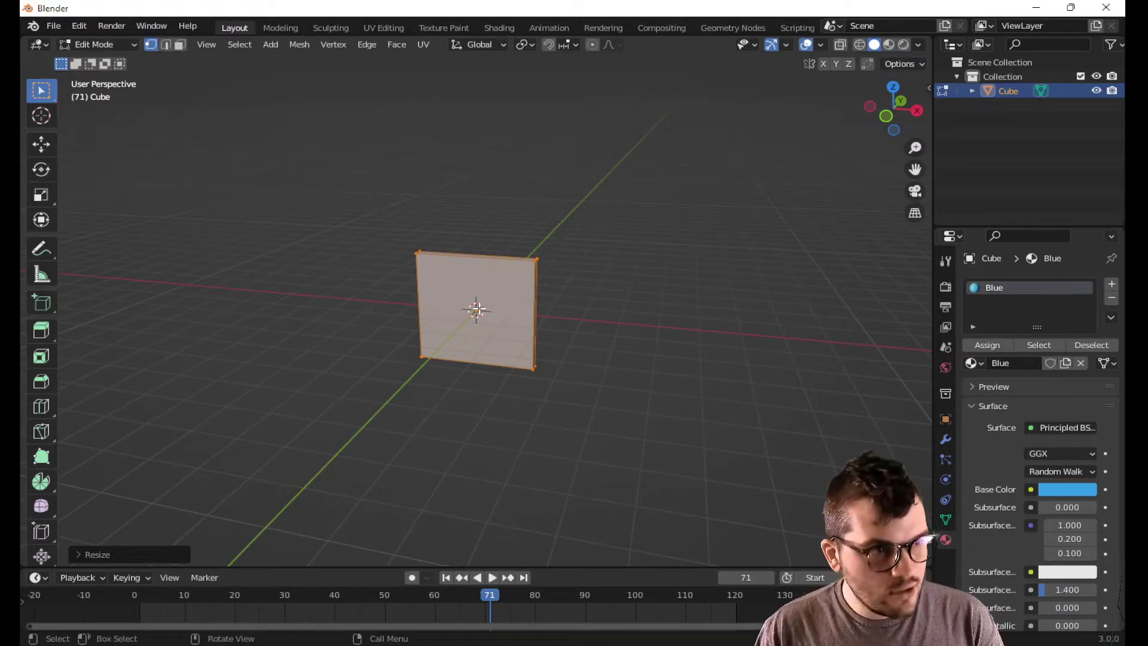
Step: Undo the last change, switch to face selection, deselect all and check the front view
{"action": "middle_click_drag", "start_coordinate": [610, 314], "coordinate": [562, 341]}
{"action": "key", "text": "ctrl+z"}
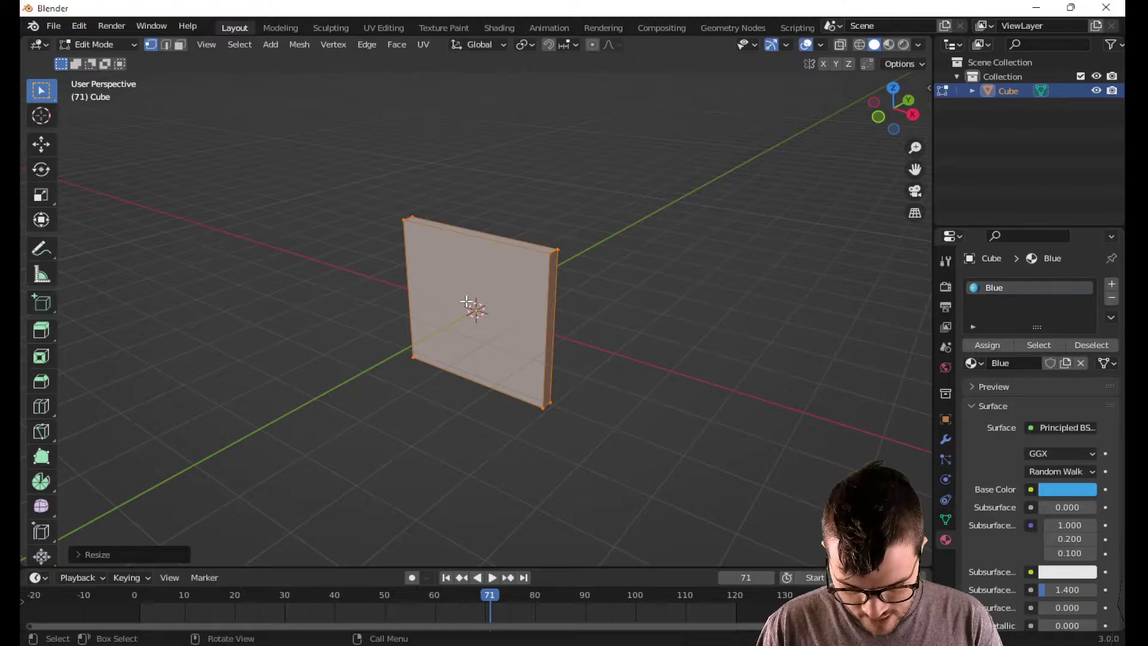
{"action": "key", "text": "3"}
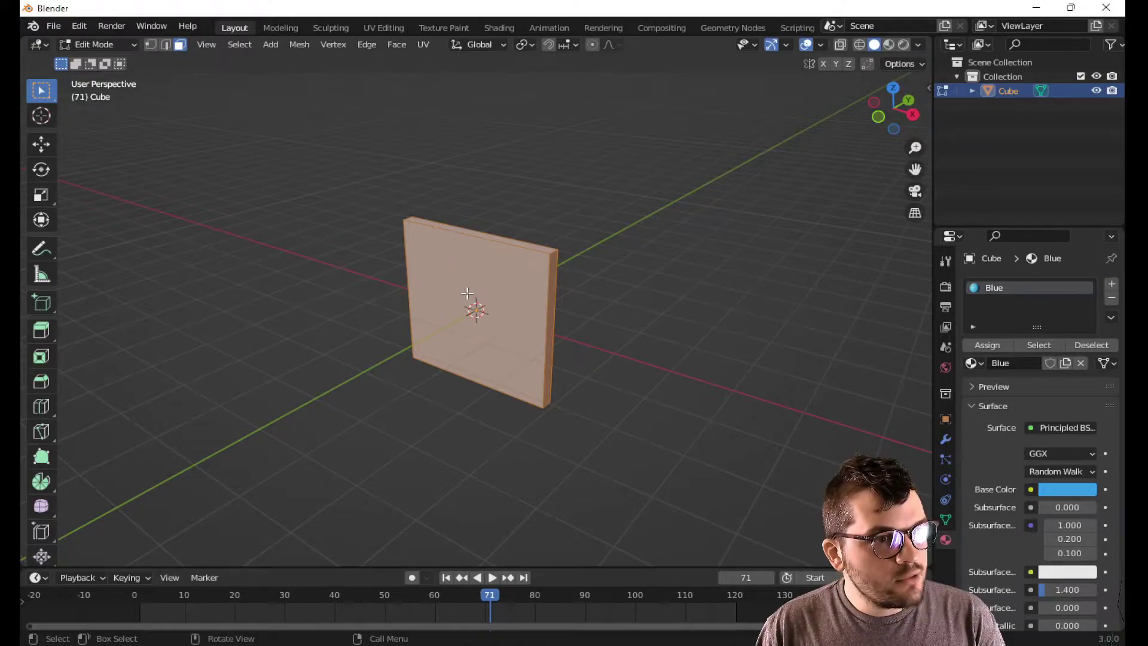
{"action": "key", "text": "alt+a"}
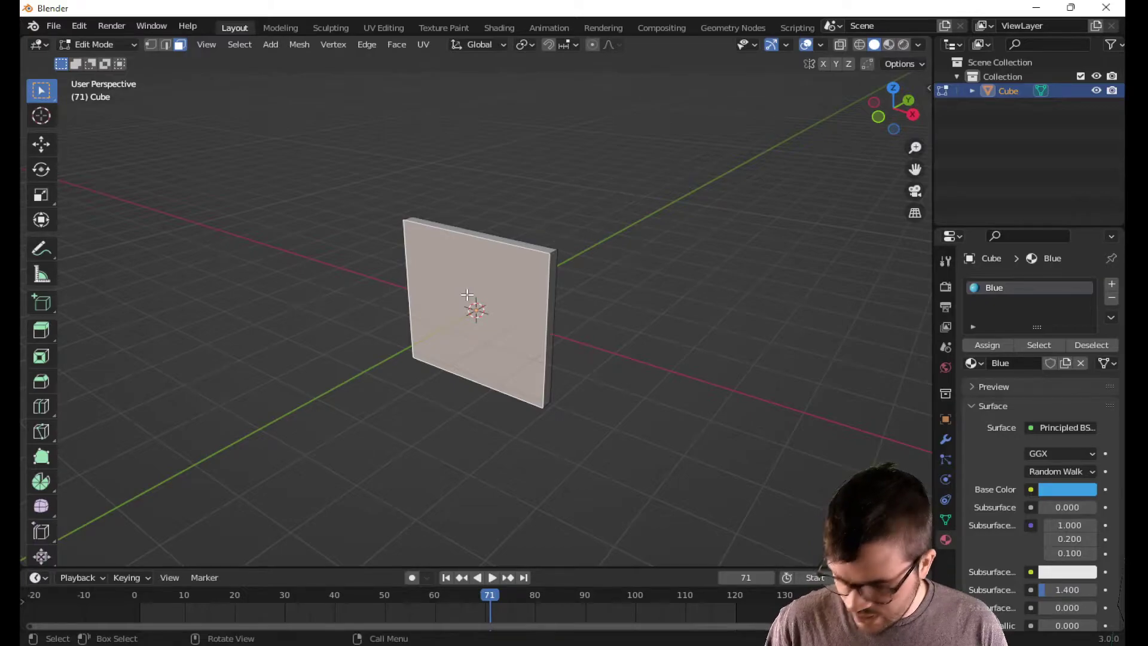
{"action": "key", "text": "KP_1"}
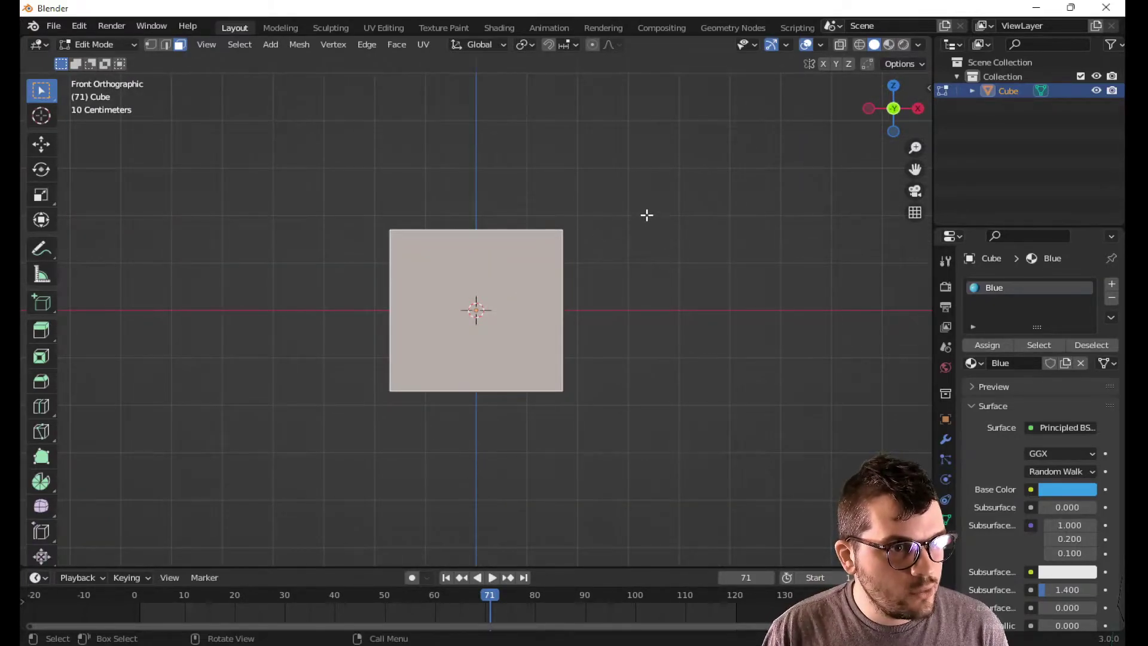
{"action": "middle_click_drag", "start_coordinate": [646, 215], "coordinate": [596, 280]}
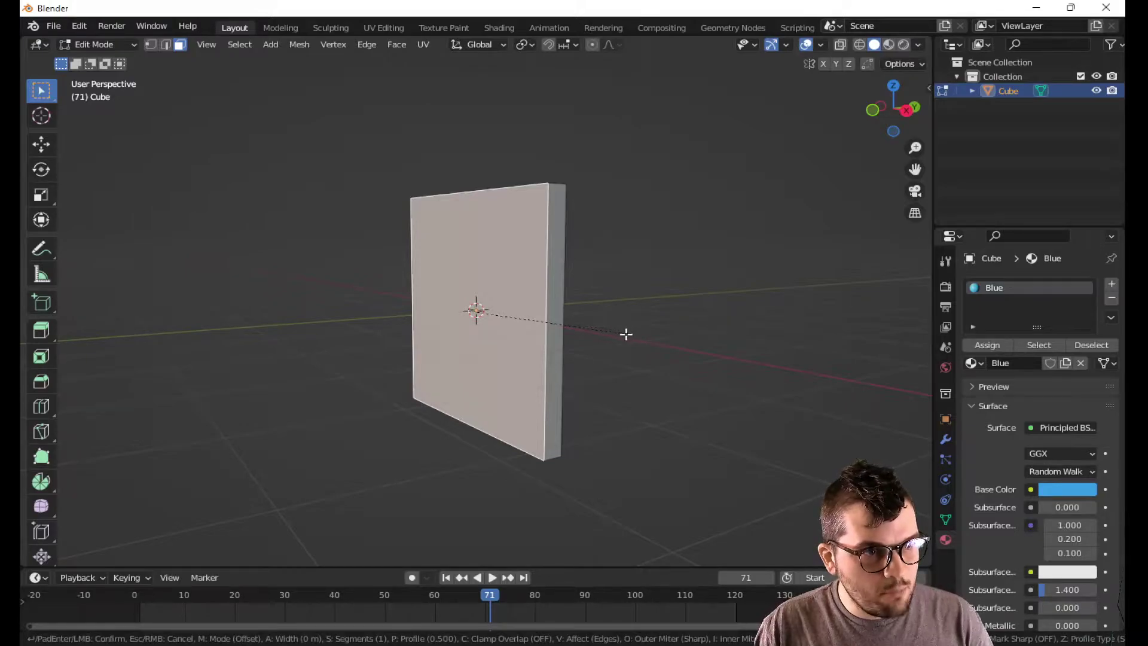
Step: Bevel all the panel's edges about 0.187 m wide with 6 segments
{"action": "key", "text": "a"}
{"action": "key", "text": "ctrl+b"}
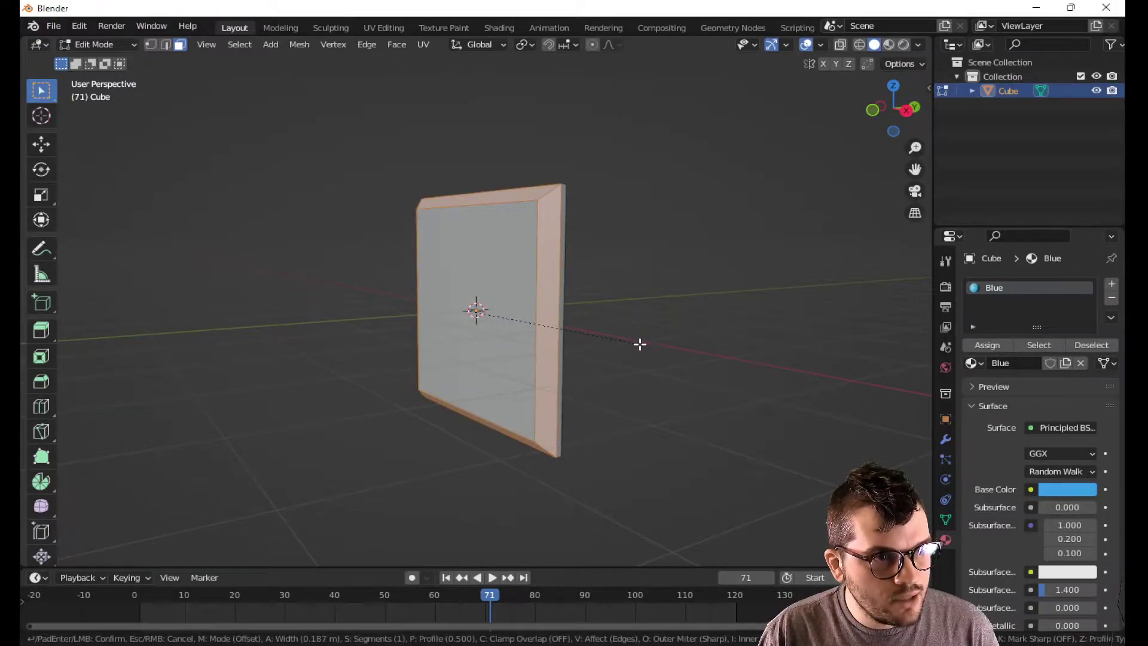
{"action": "scroll", "coordinate": [640, 344], "scroll_direction": "up", "scroll_amount": 5}
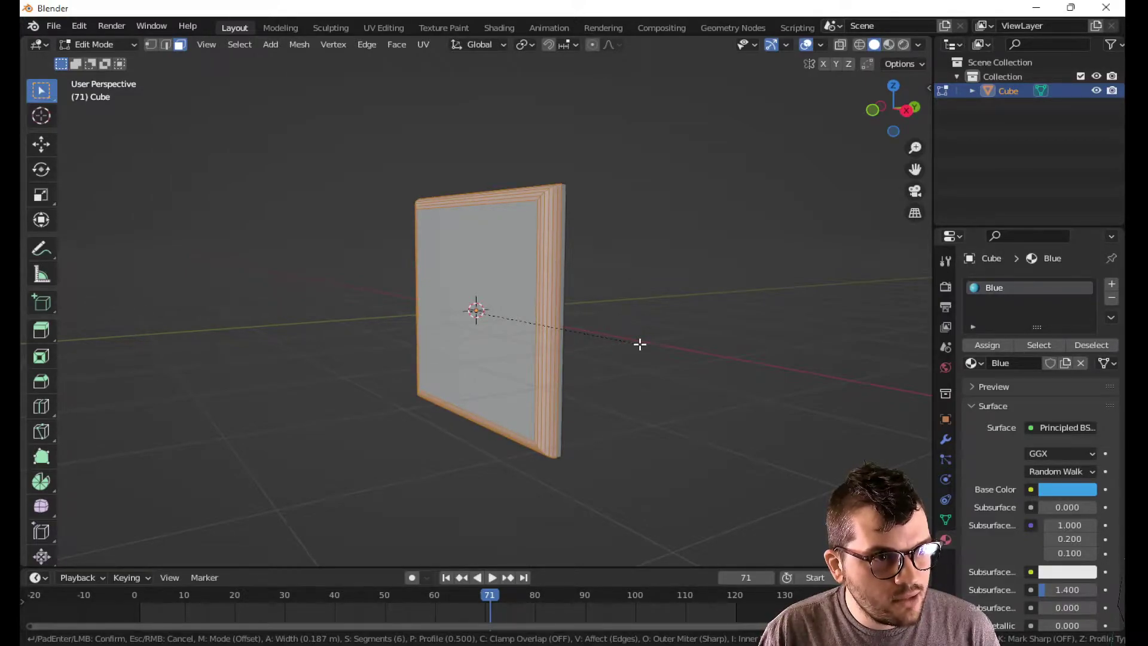
{"action": "left_click", "coordinate": [640, 344]}
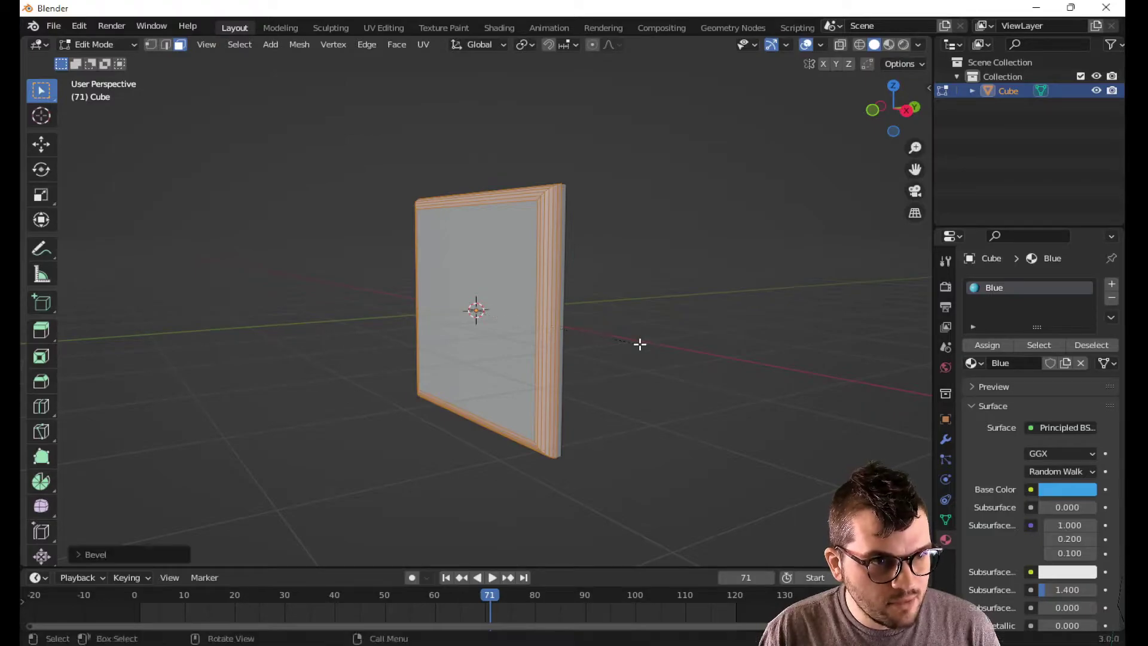
{"action": "middle_click_drag", "start_coordinate": [610, 276], "coordinate": [604, 297]}
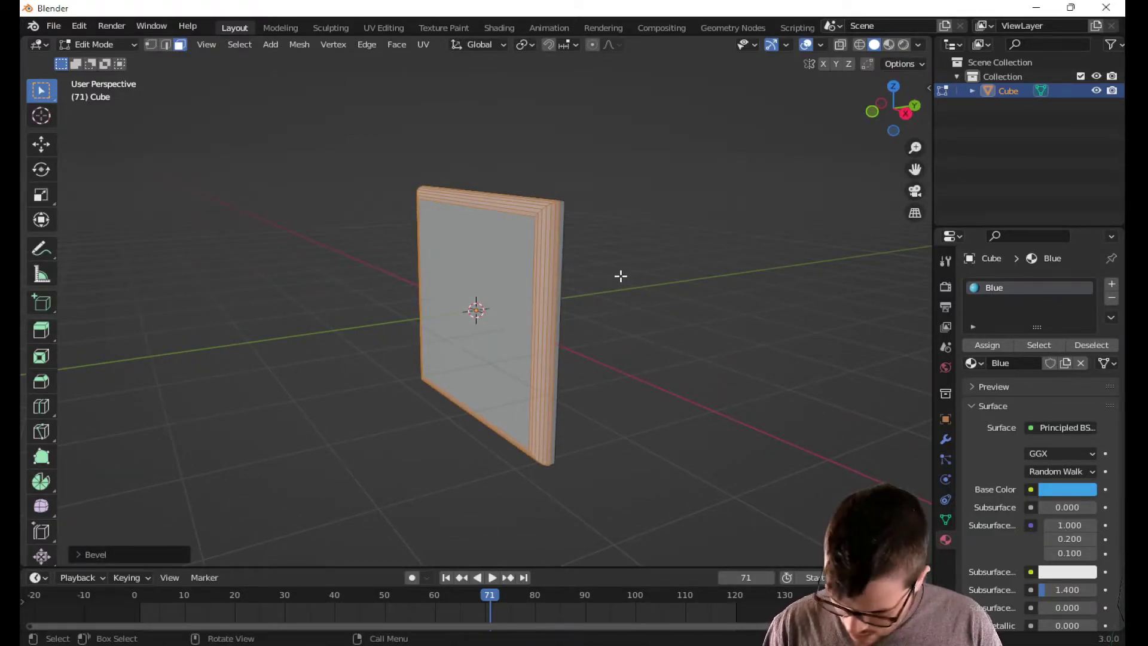
{"action": "key", "text": "ctrl+KP_Add"}
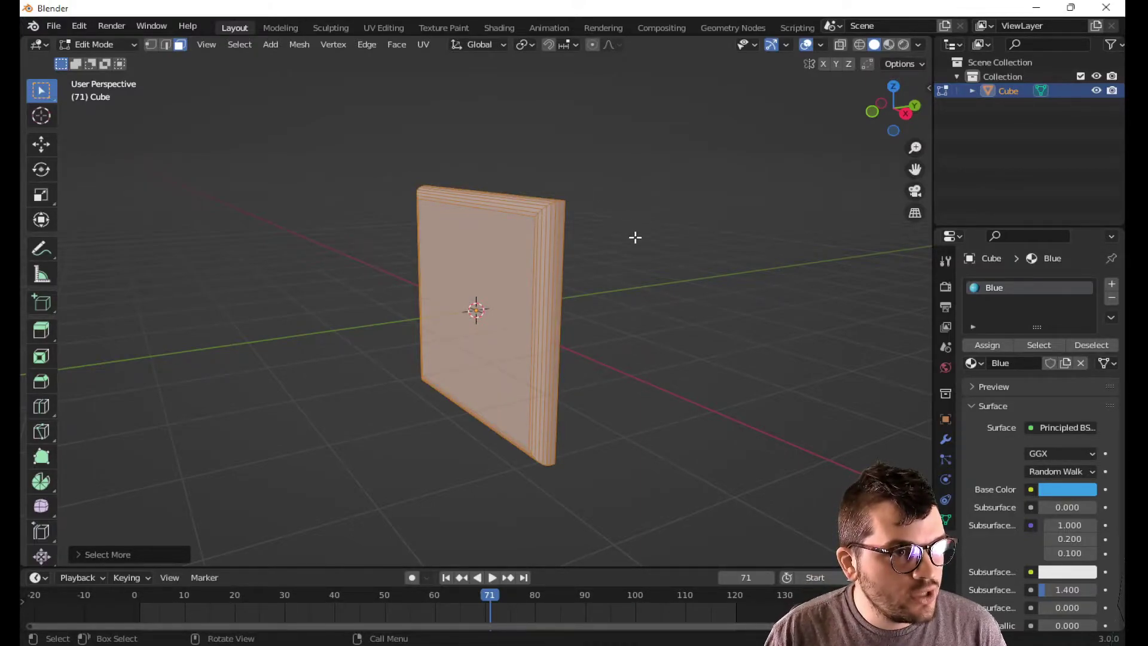
{"action": "middle_click_drag", "start_coordinate": [633, 230], "coordinate": [544, 254]}
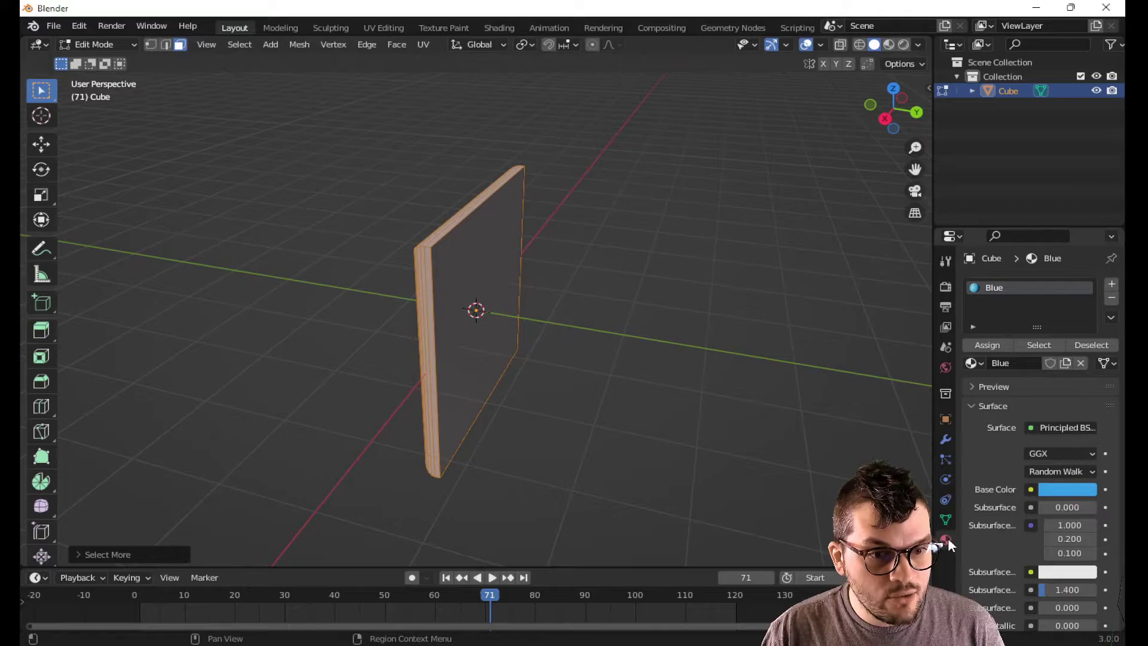
Step: In Material Preview, add a new white material named Material in the empty second slot beside Blue
{"action": "left_click", "coordinate": [1112, 284]}
{"action": "middle_click_drag", "start_coordinate": [531, 287], "coordinate": [589, 311]}
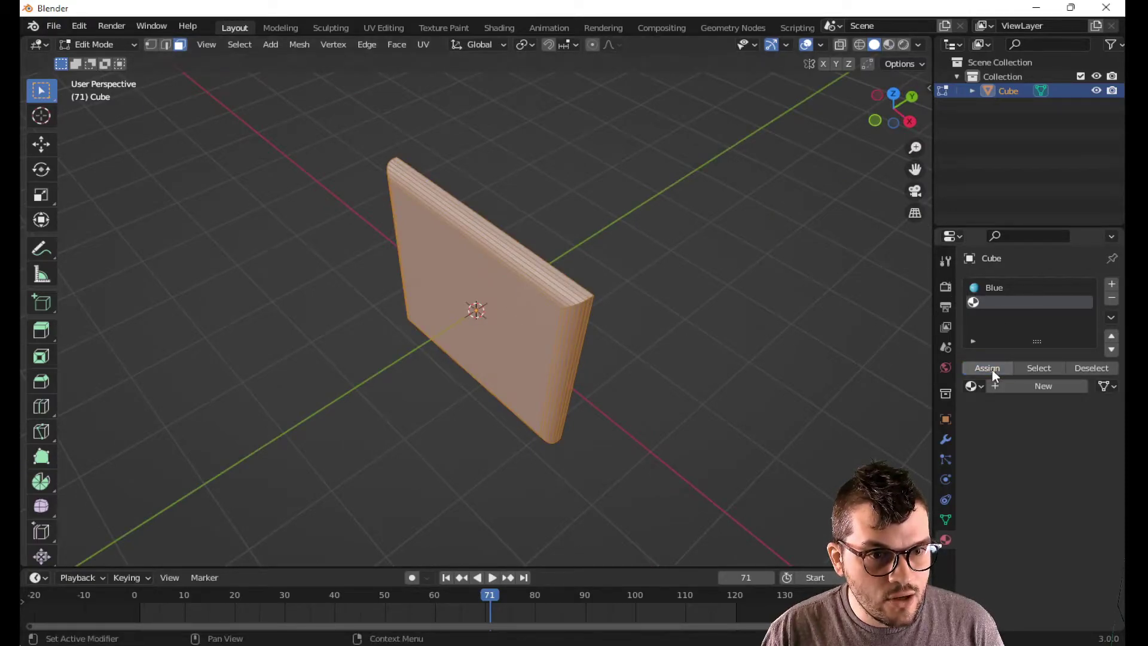
{"action": "left_click", "coordinate": [889, 44]}
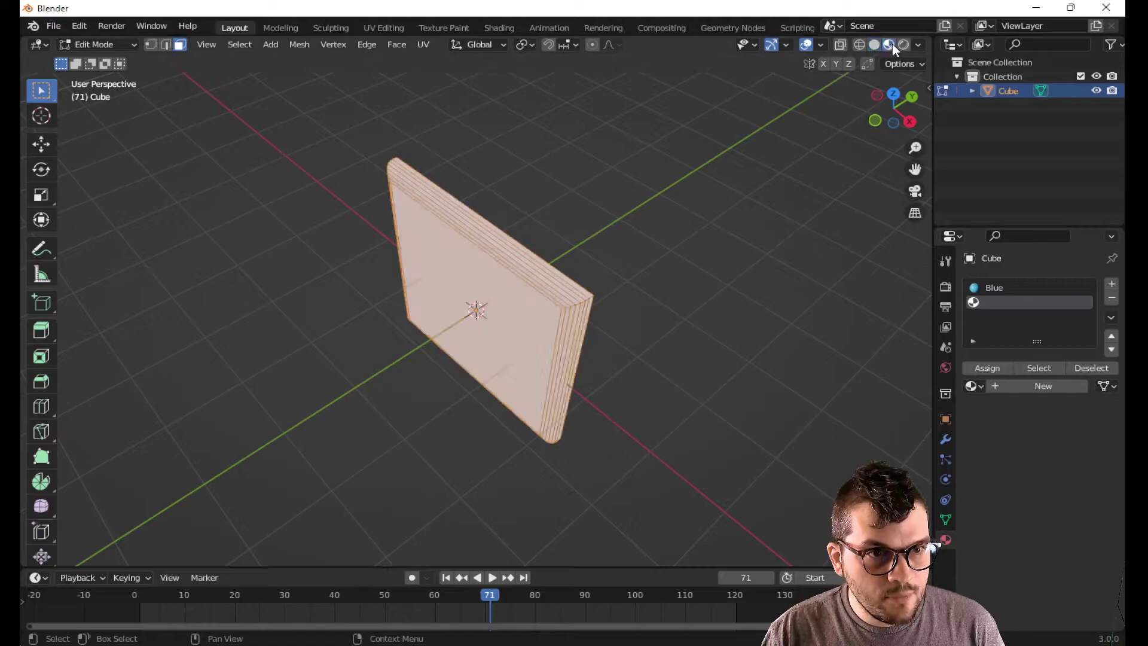
{"action": "left_click", "coordinate": [997, 290]}
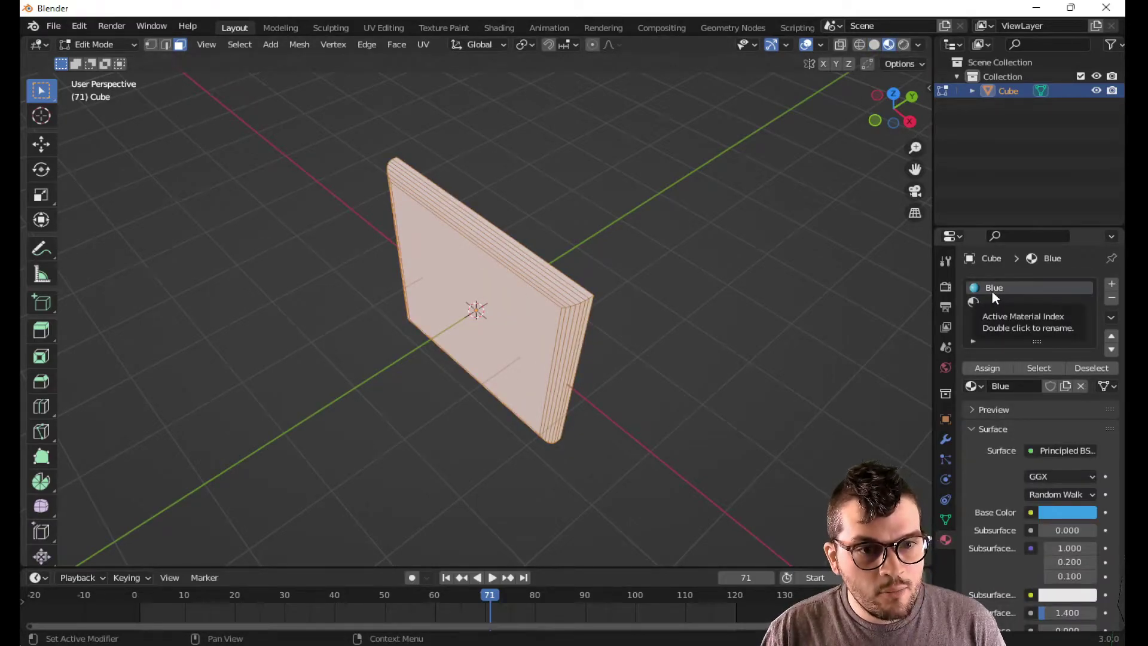
{"action": "left_click", "coordinate": [997, 303]}
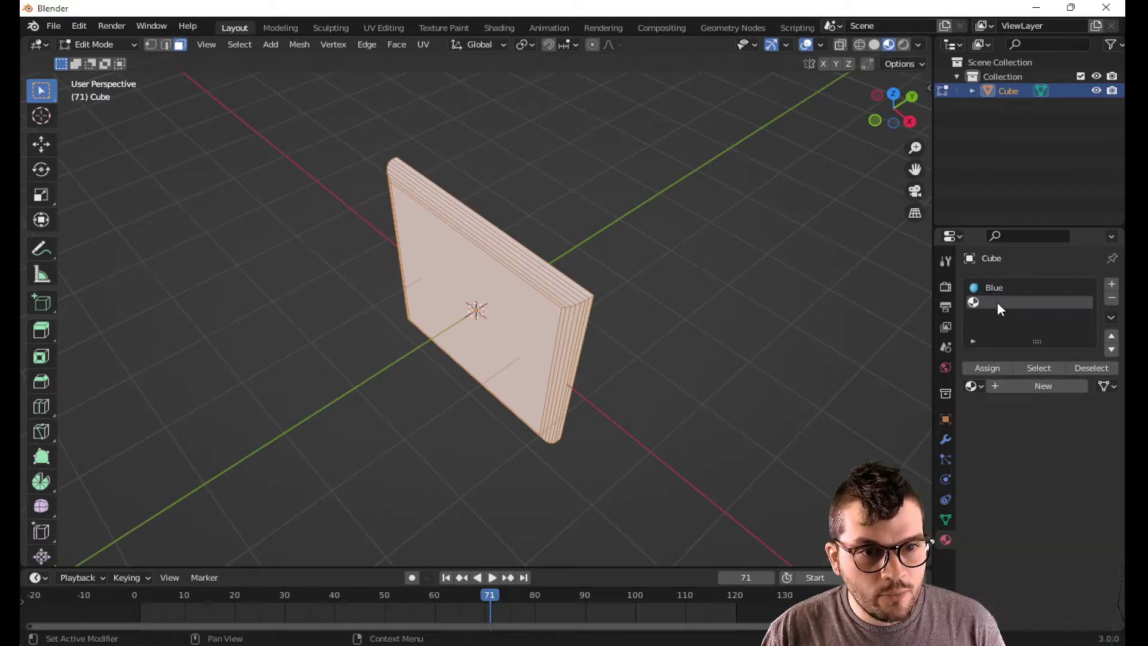
{"action": "middle_click_drag", "start_coordinate": [764, 225], "coordinate": [938, 291]}
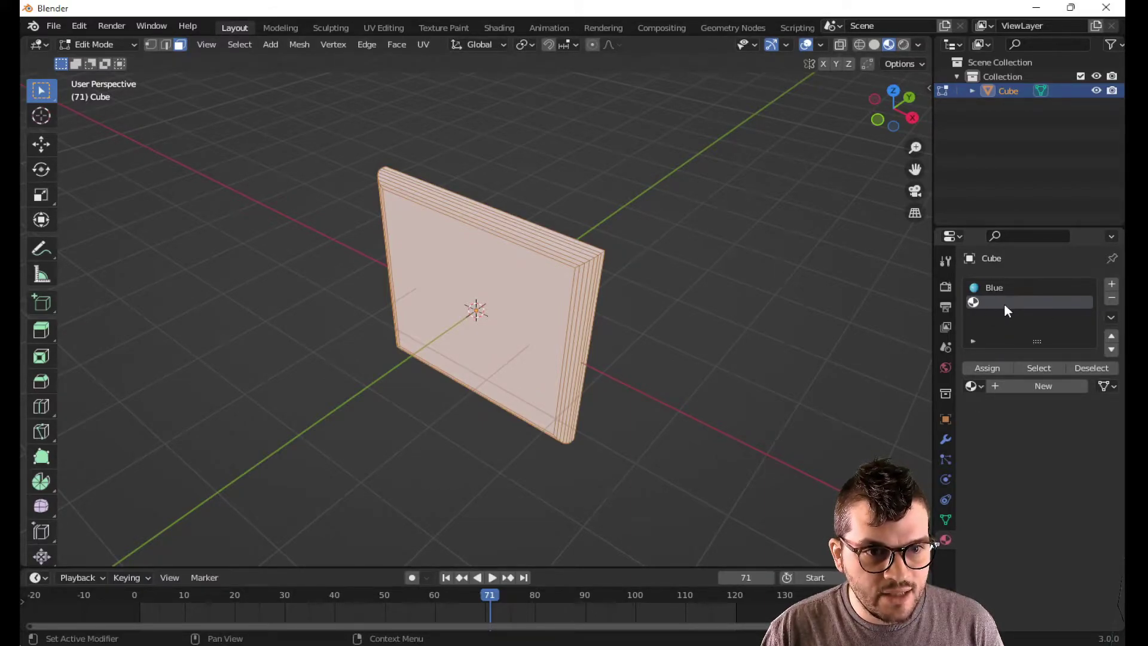
{"action": "left_click", "coordinate": [1026, 386]}
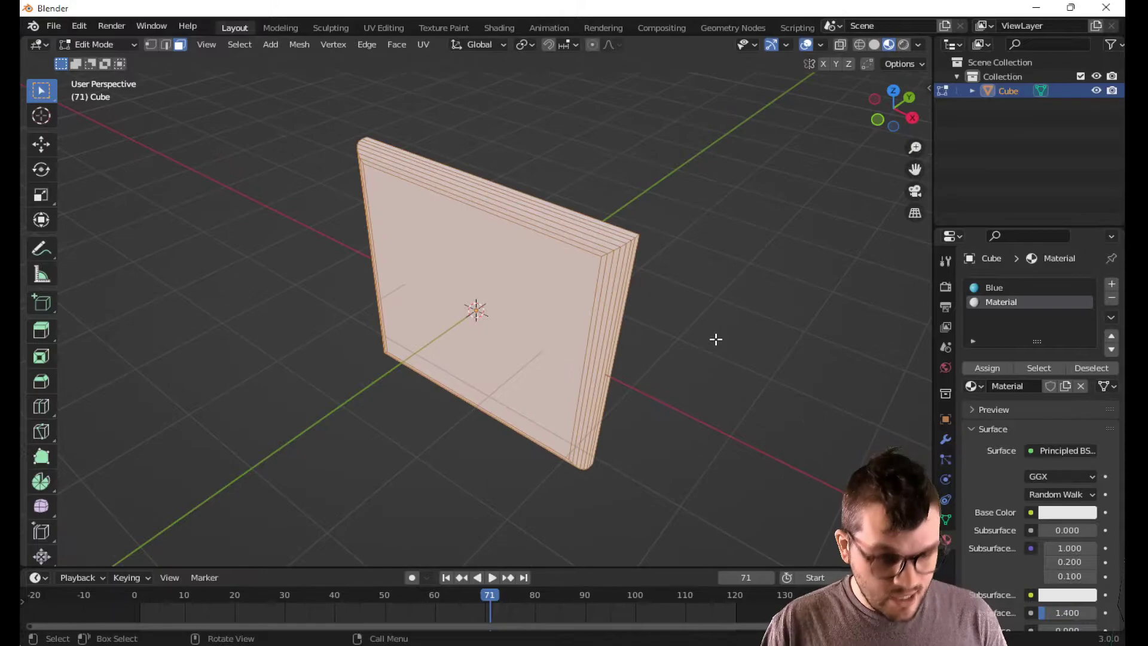
Step: Return to Object Mode and apply Shade Smooth to the bevelled panel
{"action": "key", "text": "Tab"}
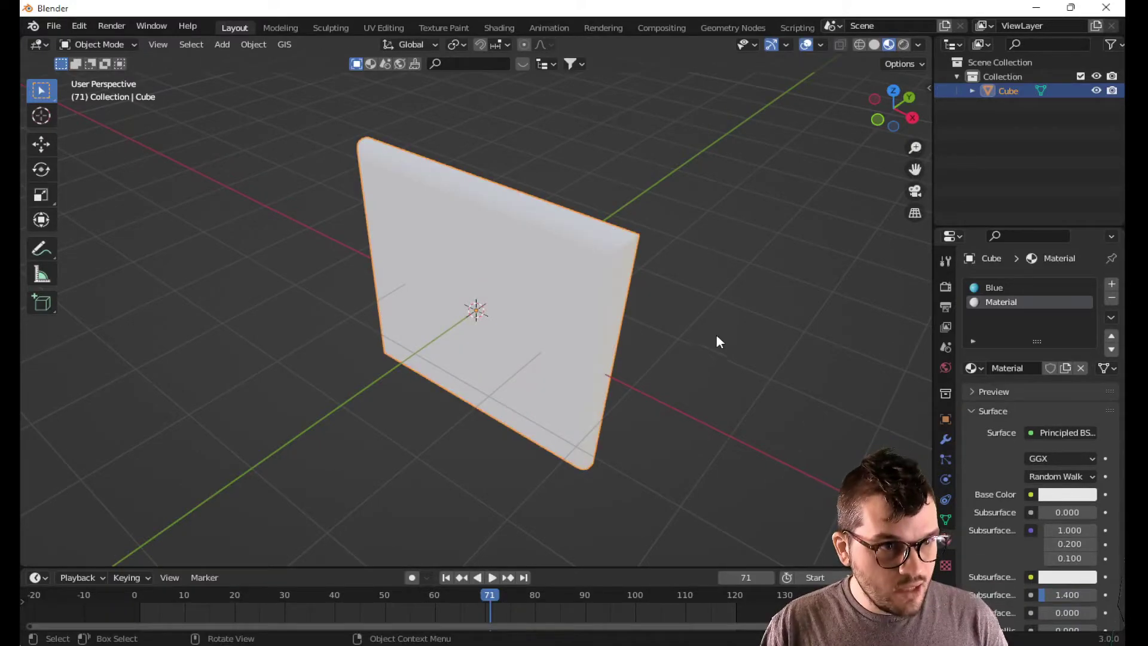
{"action": "right_click", "coordinate": [594, 279]}
{"action": "left_click", "coordinate": [592, 278]}
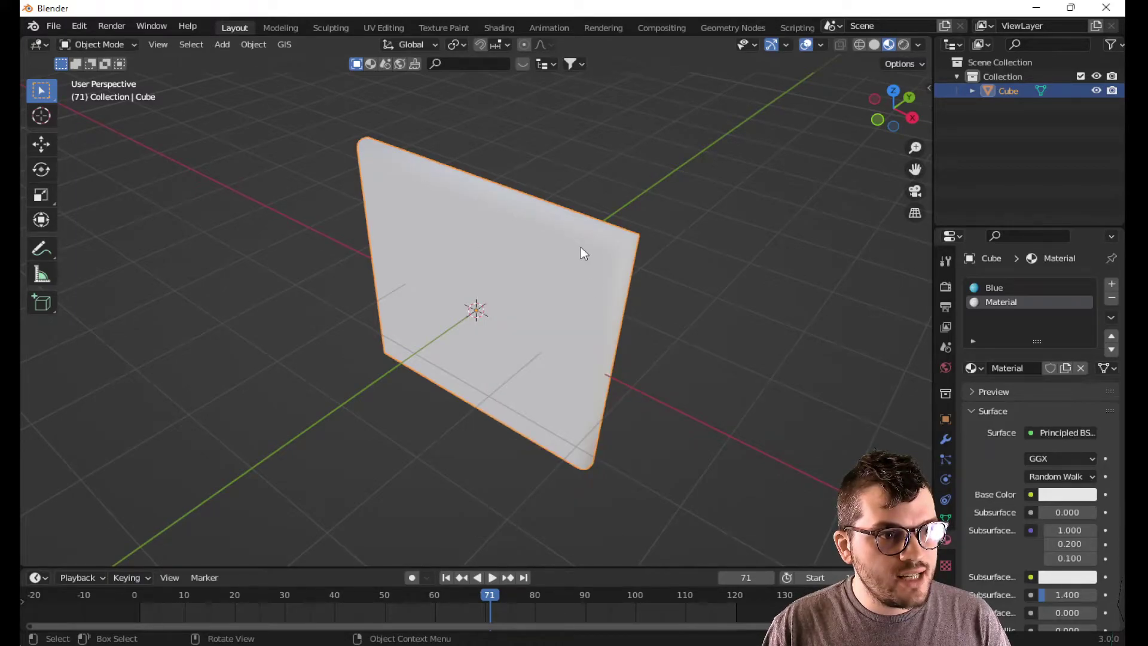
{"action": "middle_click_drag", "start_coordinate": [595, 256], "coordinate": [721, 281]}
{"action": "scroll", "coordinate": [630, 272], "scroll_direction": "up", "scroll_amount": 3}
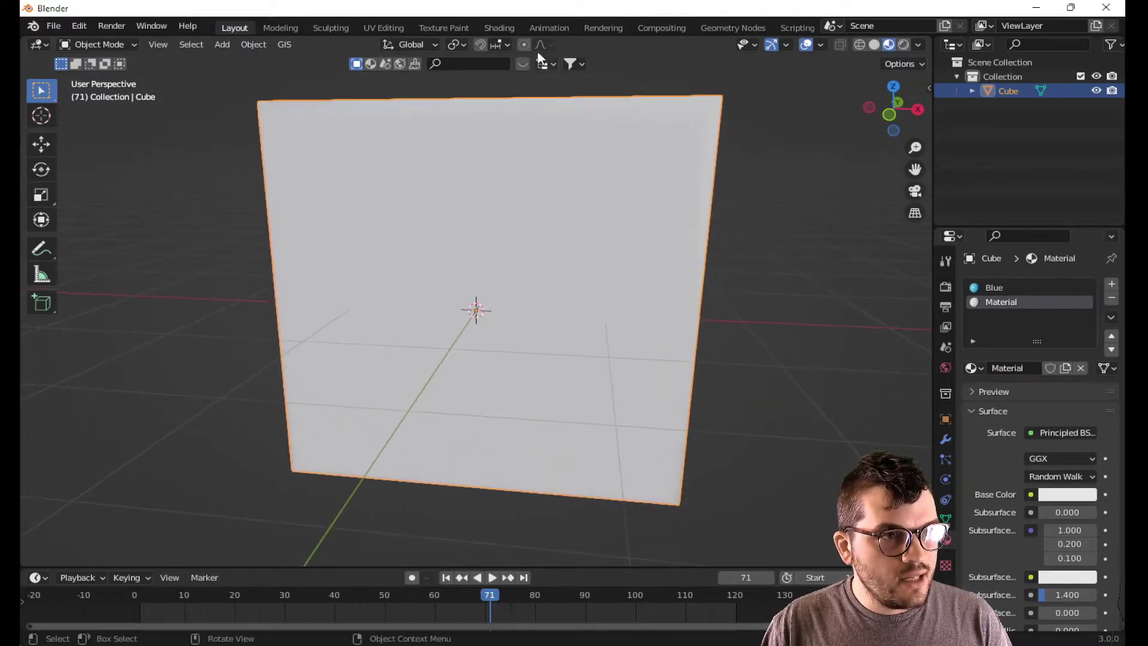
Step: In the Shading workspace, make the white Material slot active to show its Principled BSDF nodes
{"action": "left_click", "coordinate": [499, 28]}
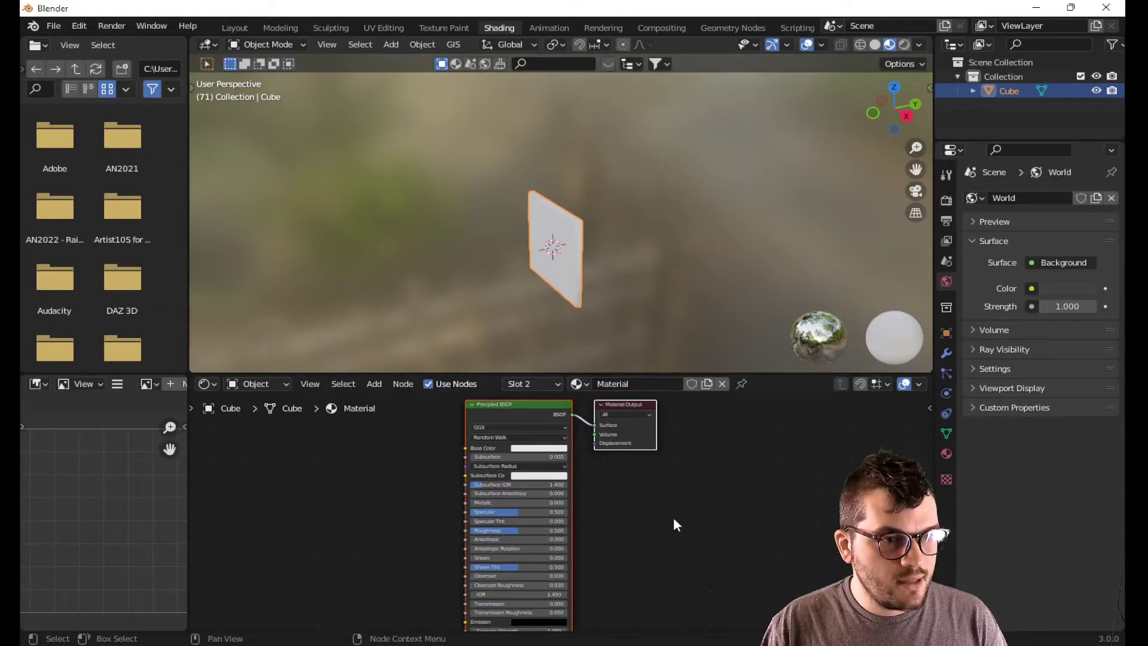
{"action": "middle_click_drag", "start_coordinate": [673, 519], "coordinate": [704, 525]}
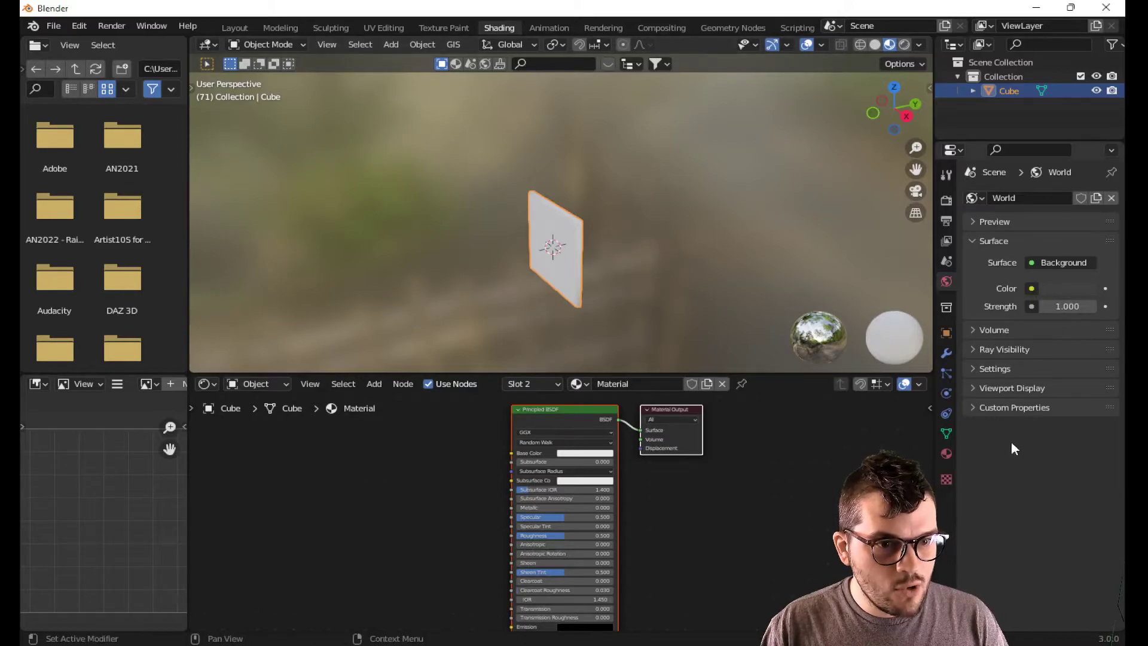
{"action": "left_click", "coordinate": [946, 454]}
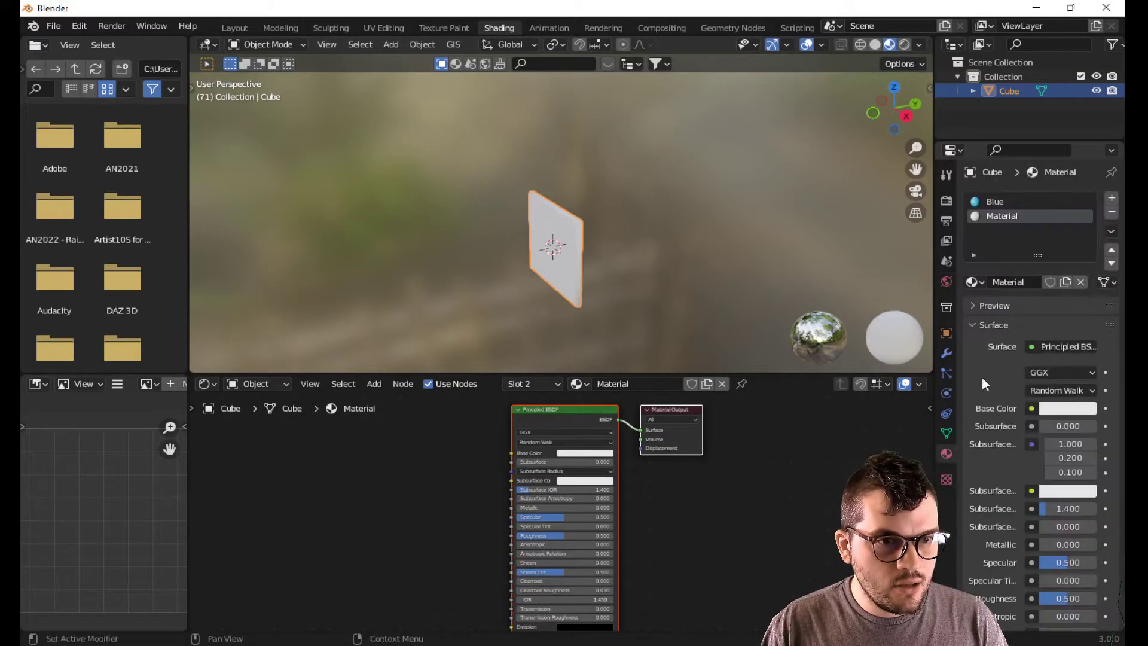
{"action": "left_click", "coordinate": [992, 204]}
{"action": "left_click", "coordinate": [993, 214]}
{"action": "left_click", "coordinate": [993, 204]}
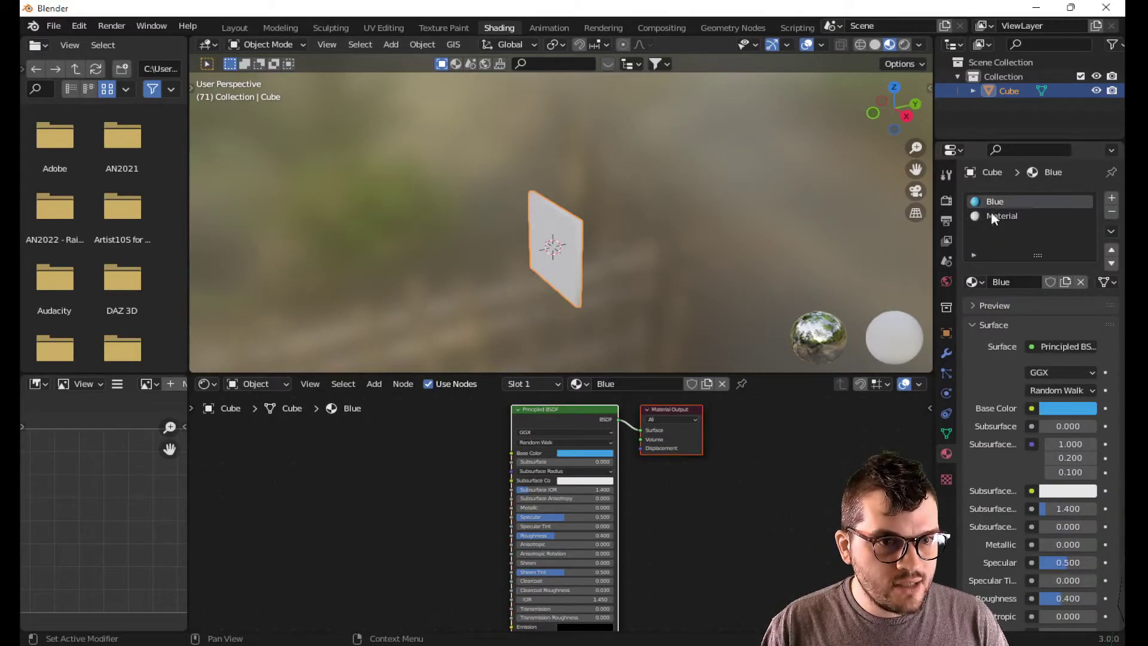
{"action": "left_click", "coordinate": [993, 215]}
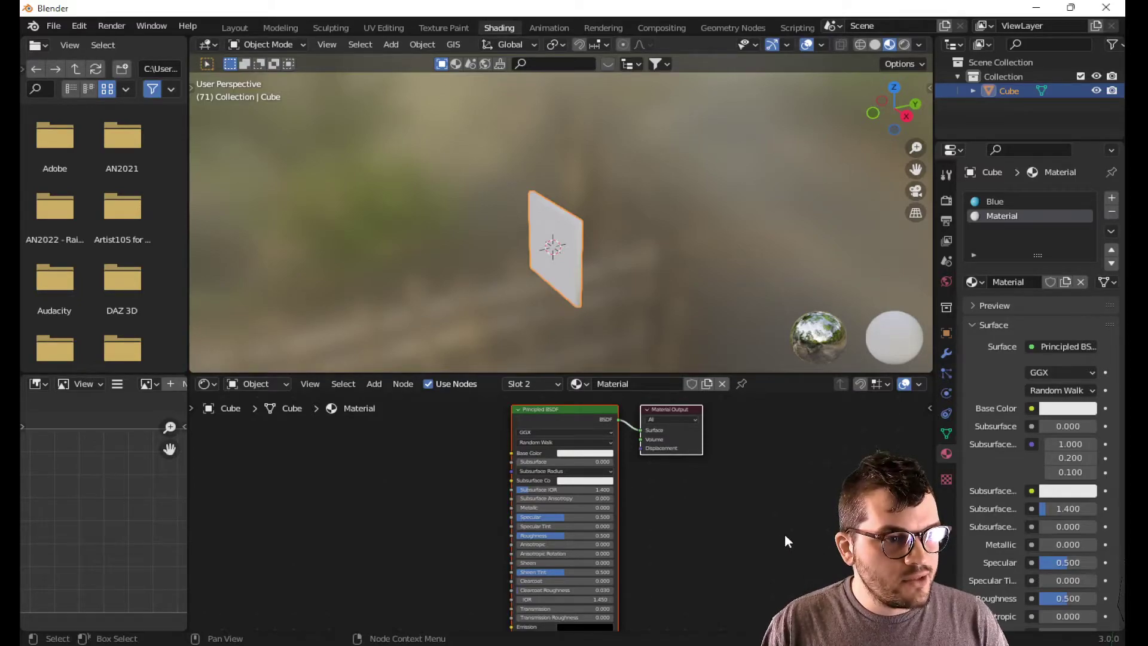
{"action": "right_click", "coordinate": [379, 461]}
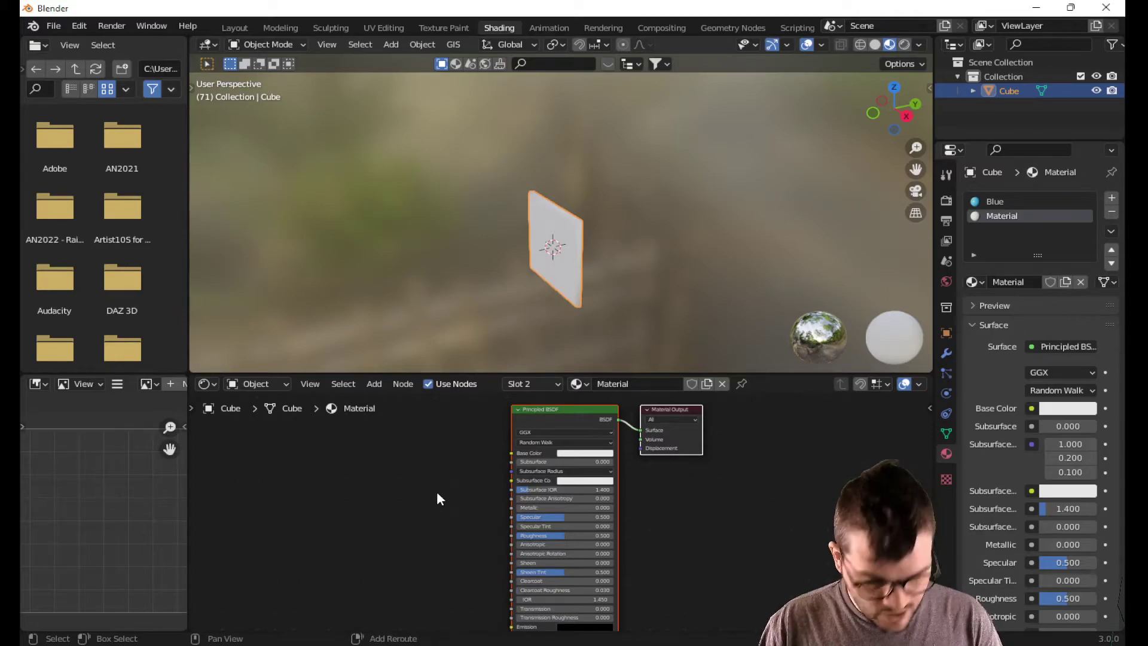
Step: Add an Image Texture node by searching 'image', then discard the empty node
{"action": "key", "text": "shift+a"}
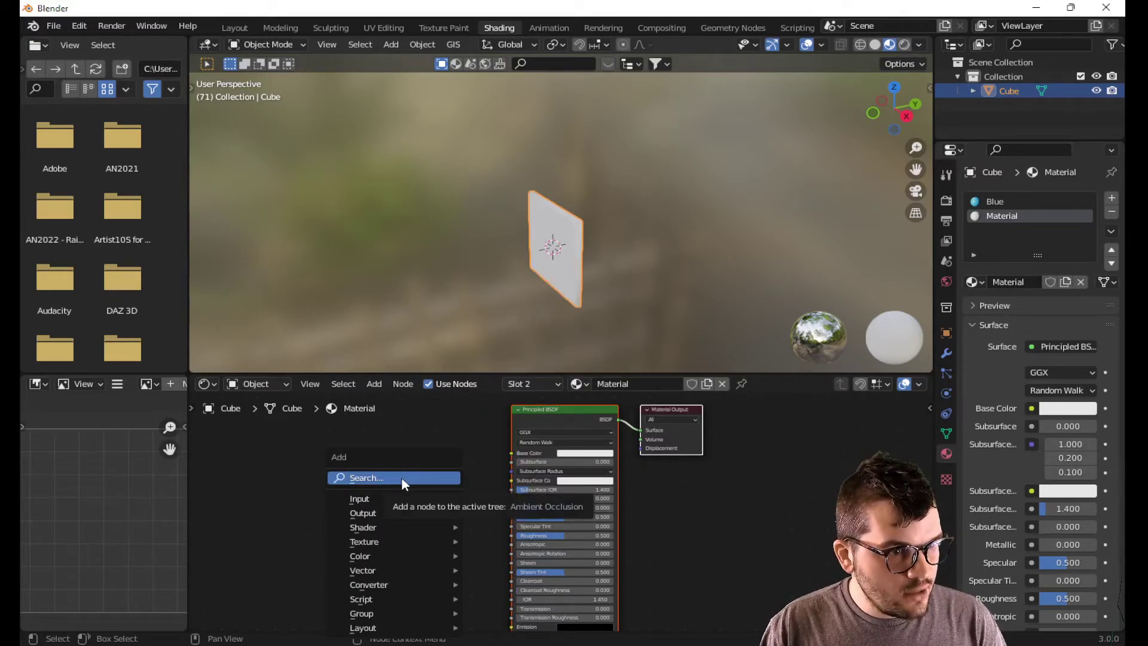
{"action": "left_click", "coordinate": [399, 477]}
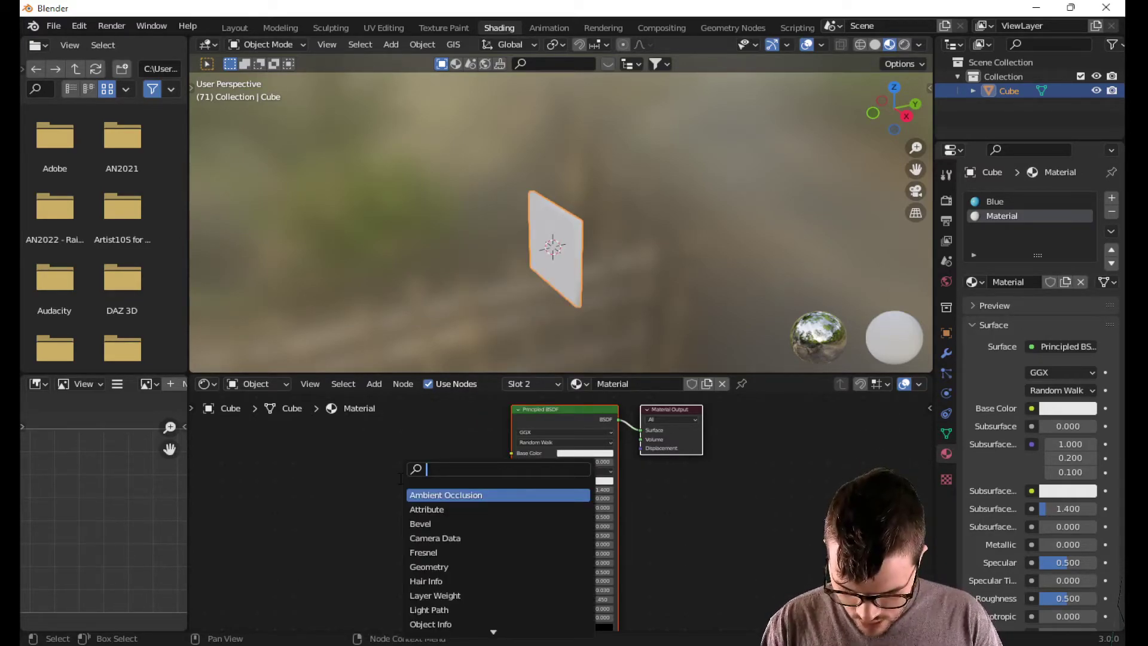
{"action": "type", "text": "image"}
{"action": "key", "text": "Return"}
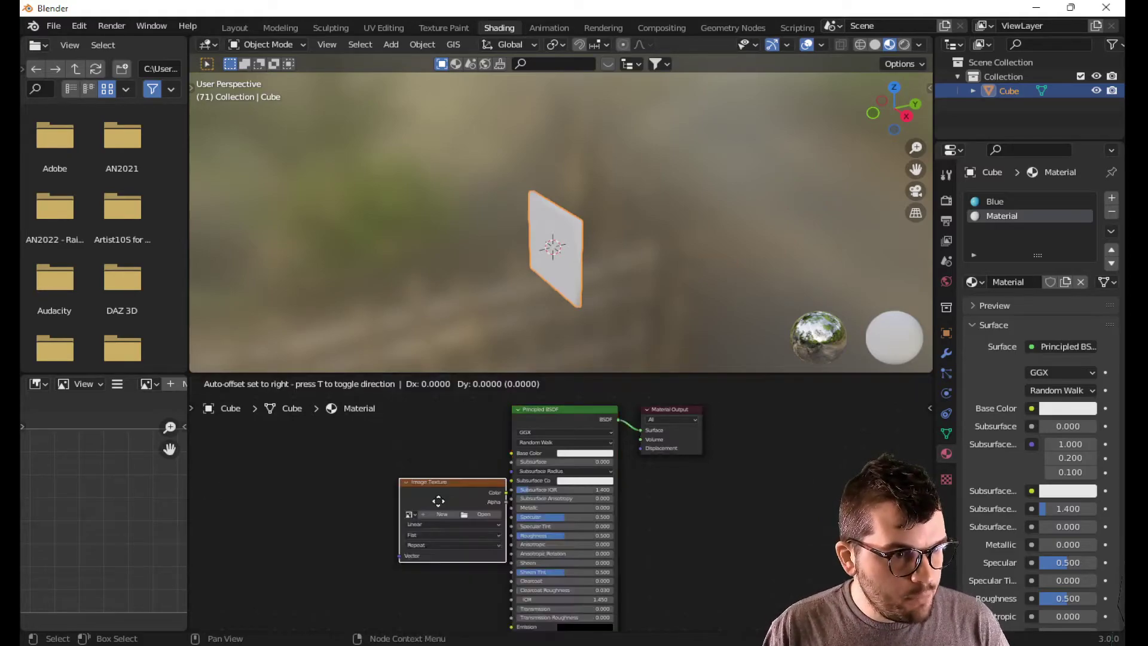
{"action": "left_click", "coordinate": [359, 475]}
{"action": "left_click", "coordinate": [411, 484]}
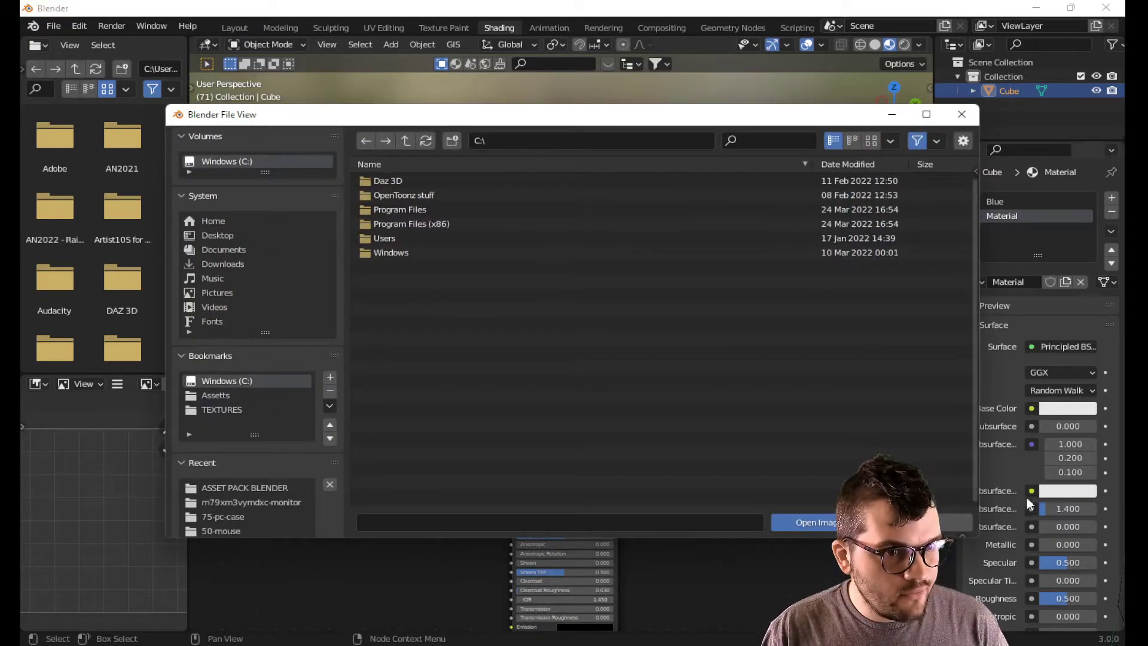
{"action": "key", "text": "Escape"}
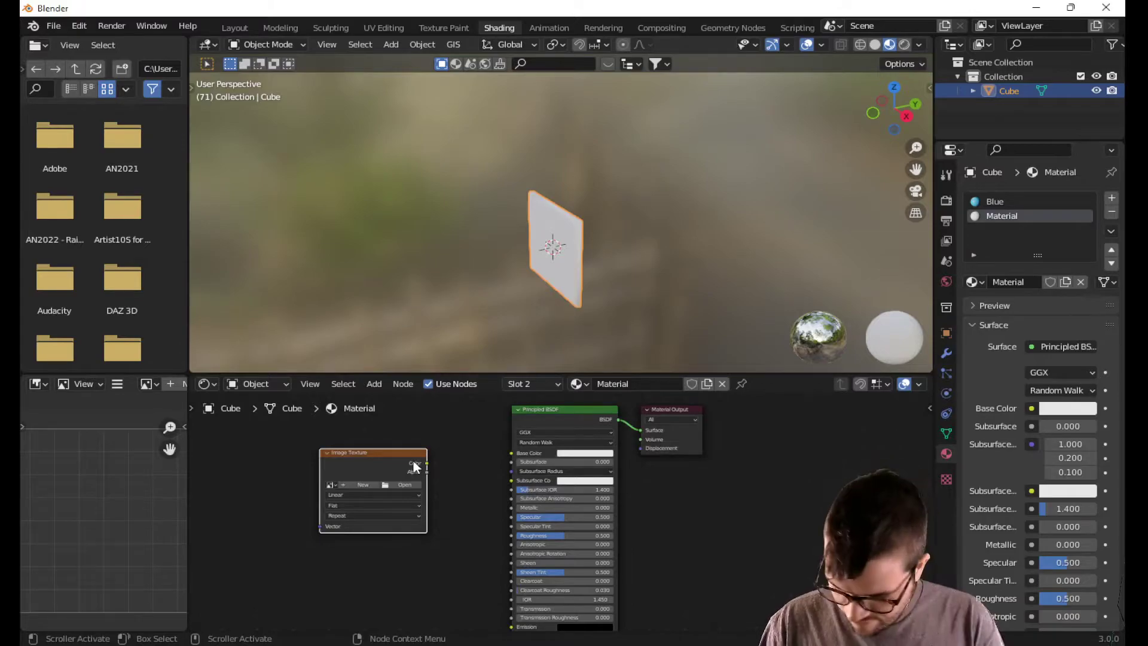
{"action": "key", "text": "Delete"}
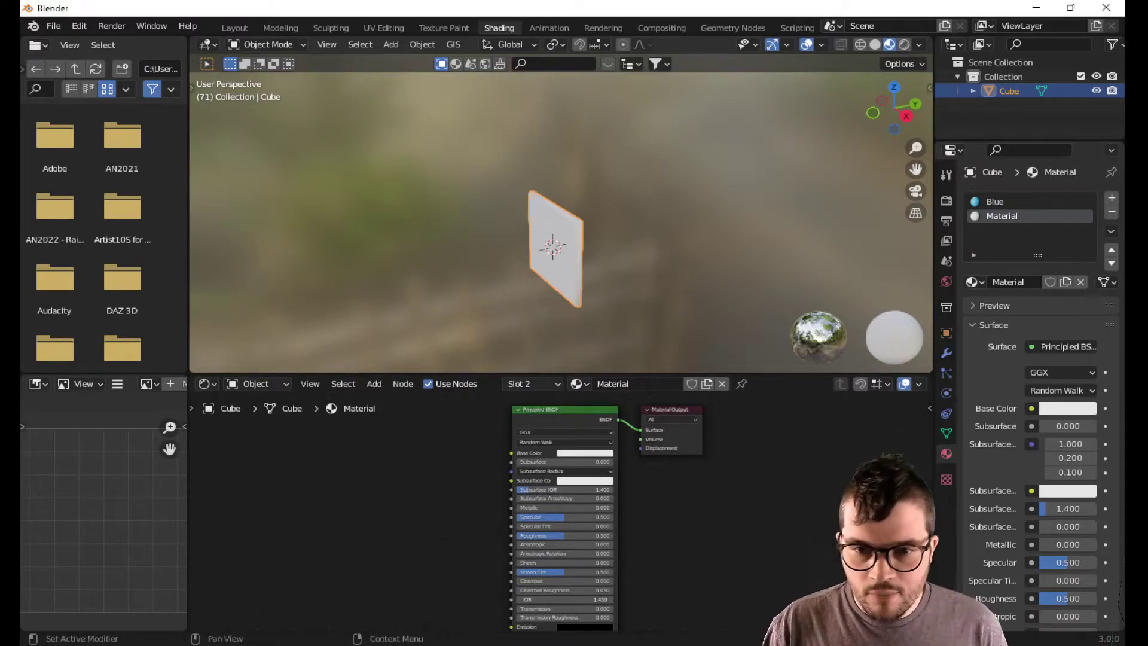
Step: Drag in cookie png render big again.jpg as an image node and connect its Color to Base Color
{"action": "key", "text": "alt+Tab"}
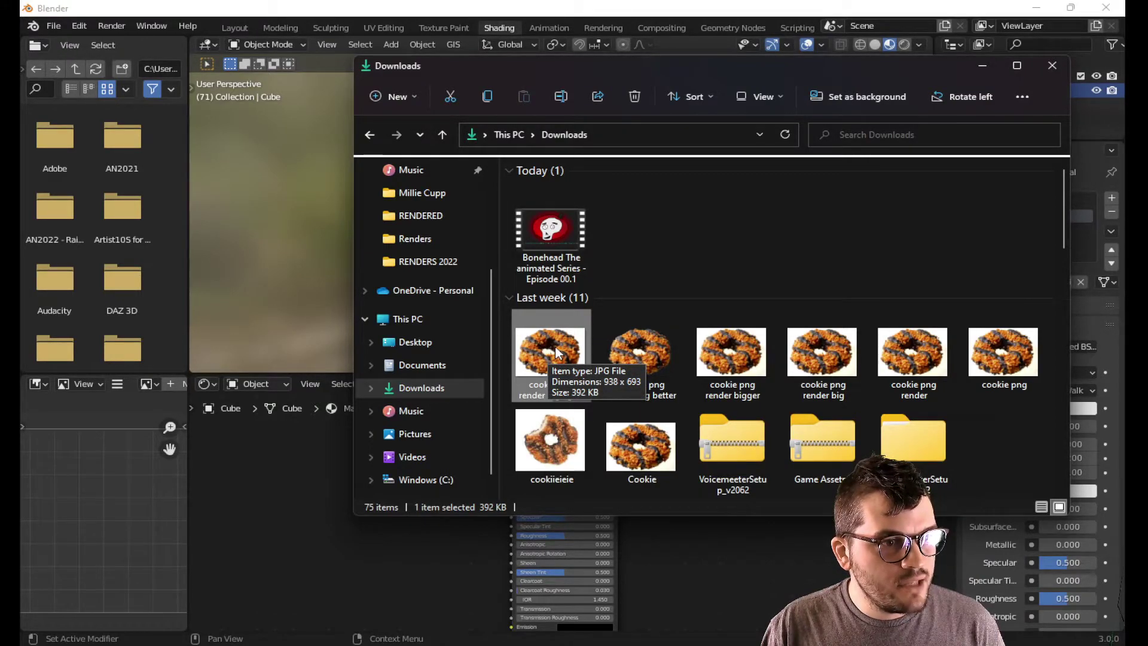
{"action": "left_click_drag", "start_coordinate": [555, 346], "coordinate": [332, 509]}
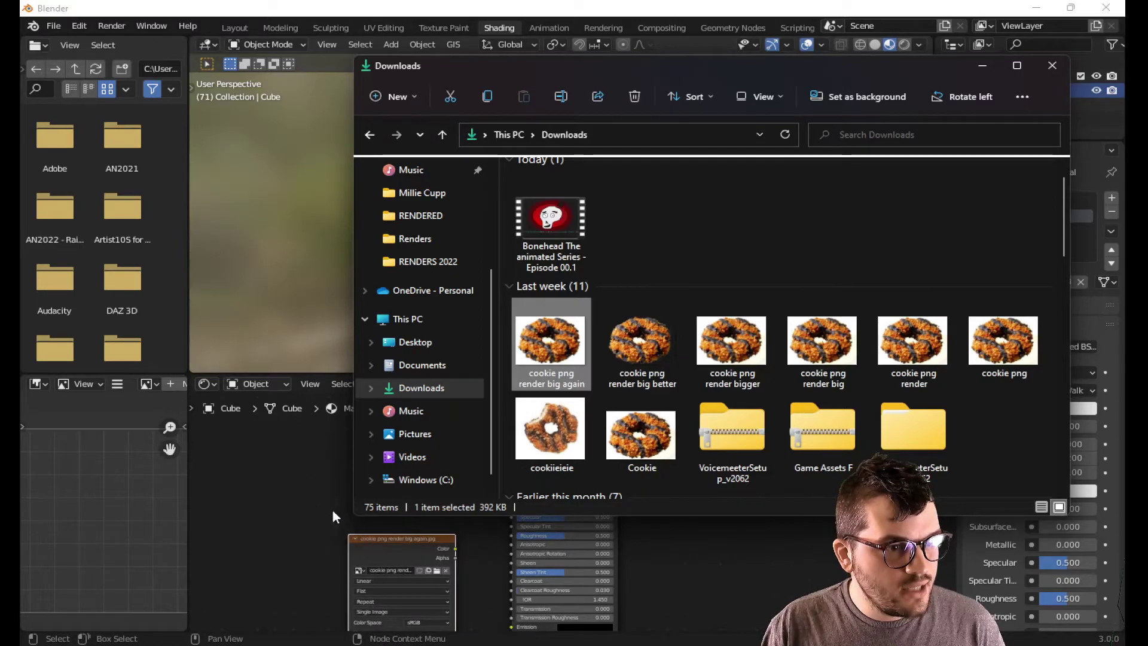
{"action": "left_click", "coordinate": [359, 472]}
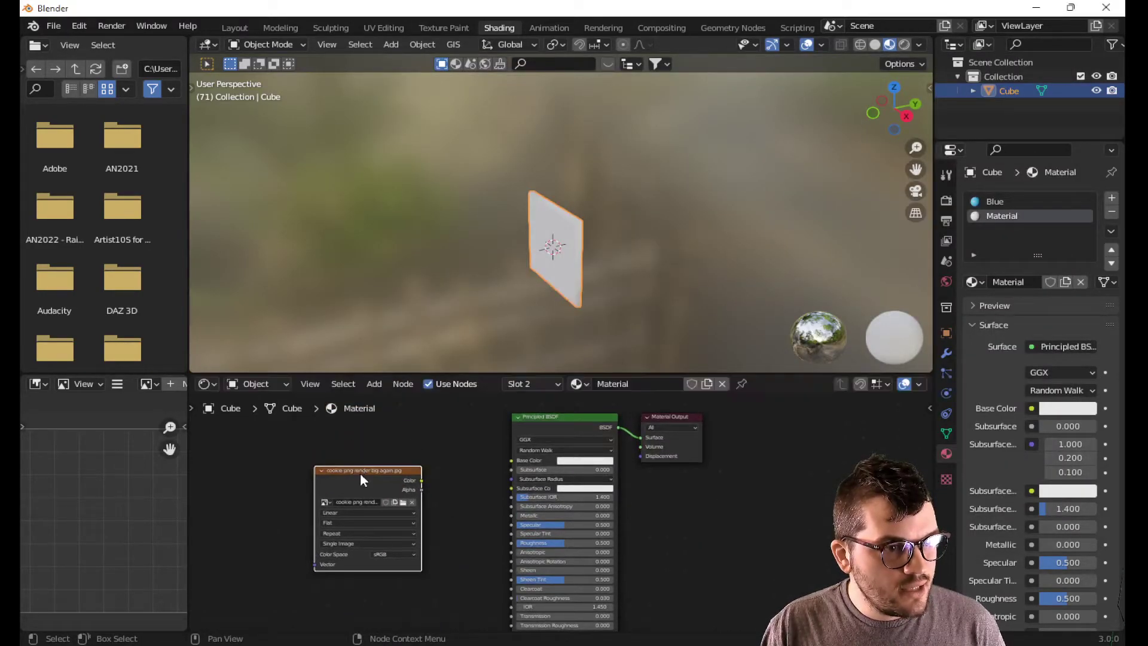
{"action": "left_click_drag", "start_coordinate": [421, 477], "coordinate": [510, 462]}
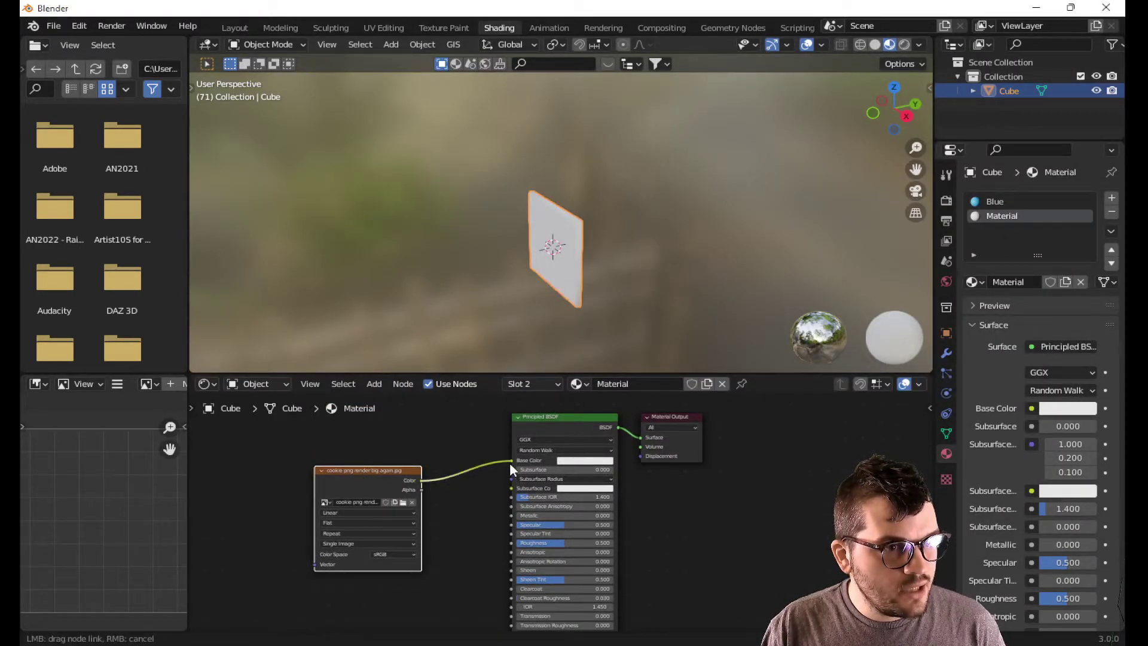
{"action": "middle_click_drag", "start_coordinate": [607, 259], "coordinate": [670, 246]}
{"action": "scroll", "coordinate": [636, 282], "scroll_direction": "down", "scroll_amount": 2}
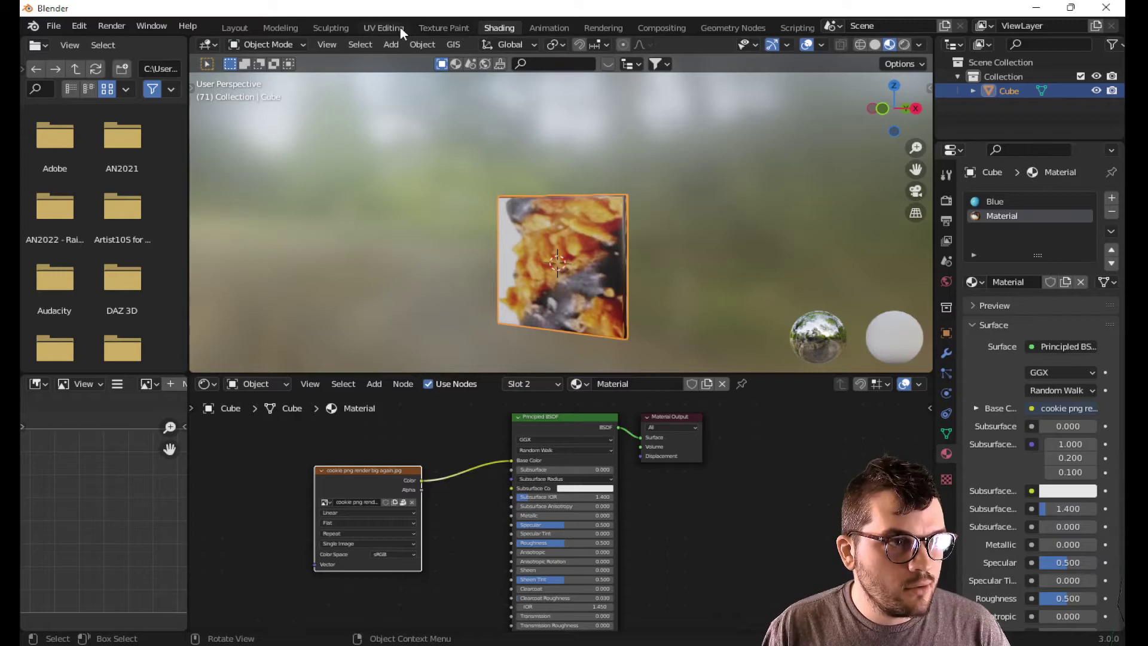
{"action": "middle_click_drag", "start_coordinate": [647, 254], "coordinate": [526, 164]}
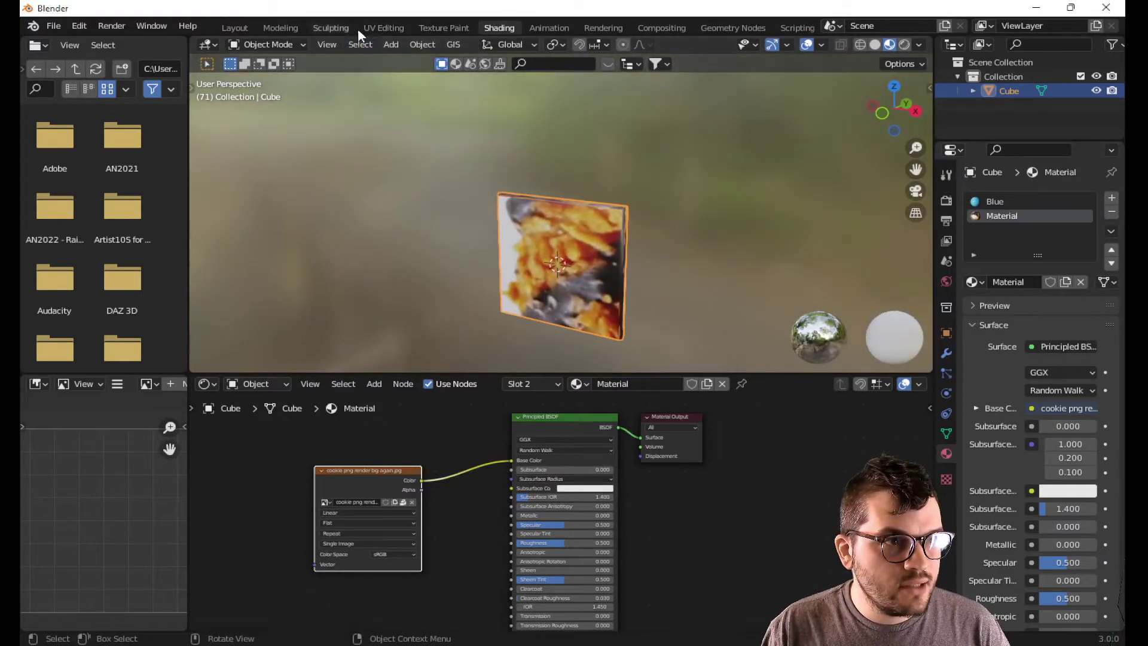
Step: In the UV Editing workspace, re-unwrap the panel's UVs with Unwrap
{"action": "left_click", "coordinate": [396, 27]}
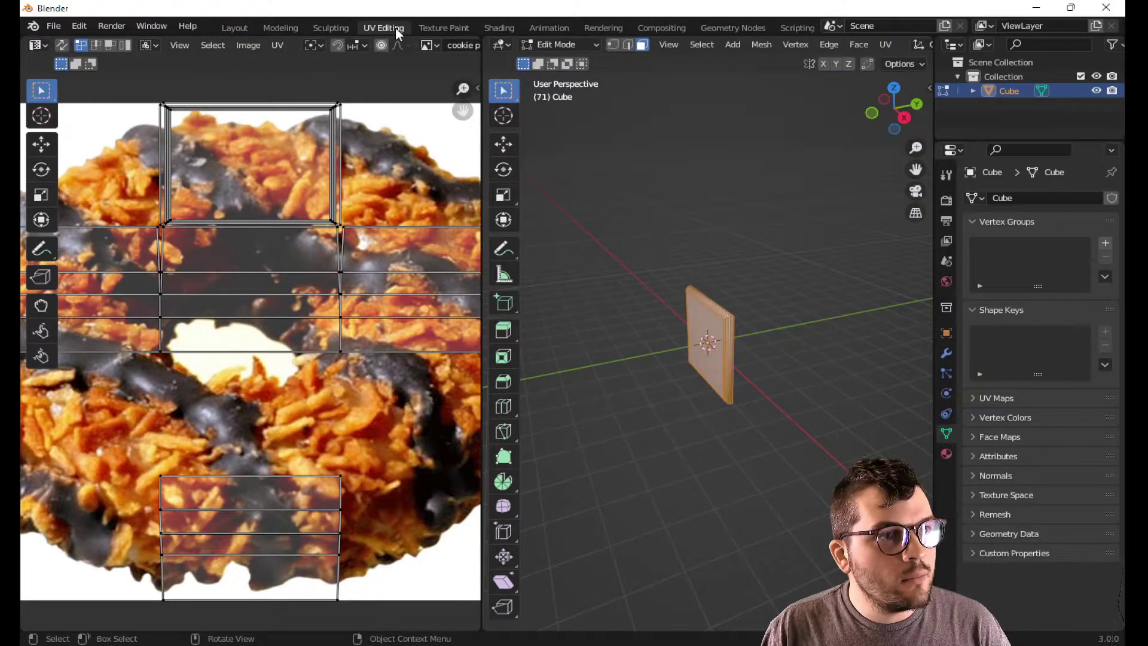
{"action": "key", "text": "Home"}
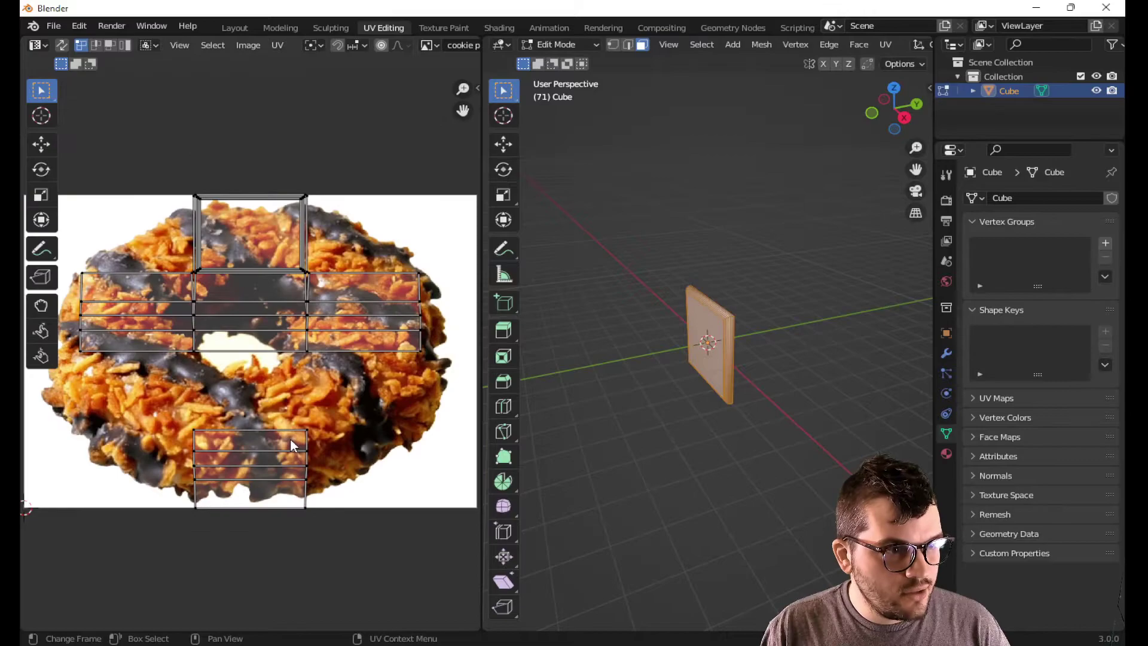
{"action": "mouse_move", "coordinate": [679, 330]}
{"action": "middle_mouse_down"}
{"action": "mouse_move", "coordinate": [709, 340]}
{"action": "mouse_move", "coordinate": [696, 342]}
{"action": "middle_mouse_up"}
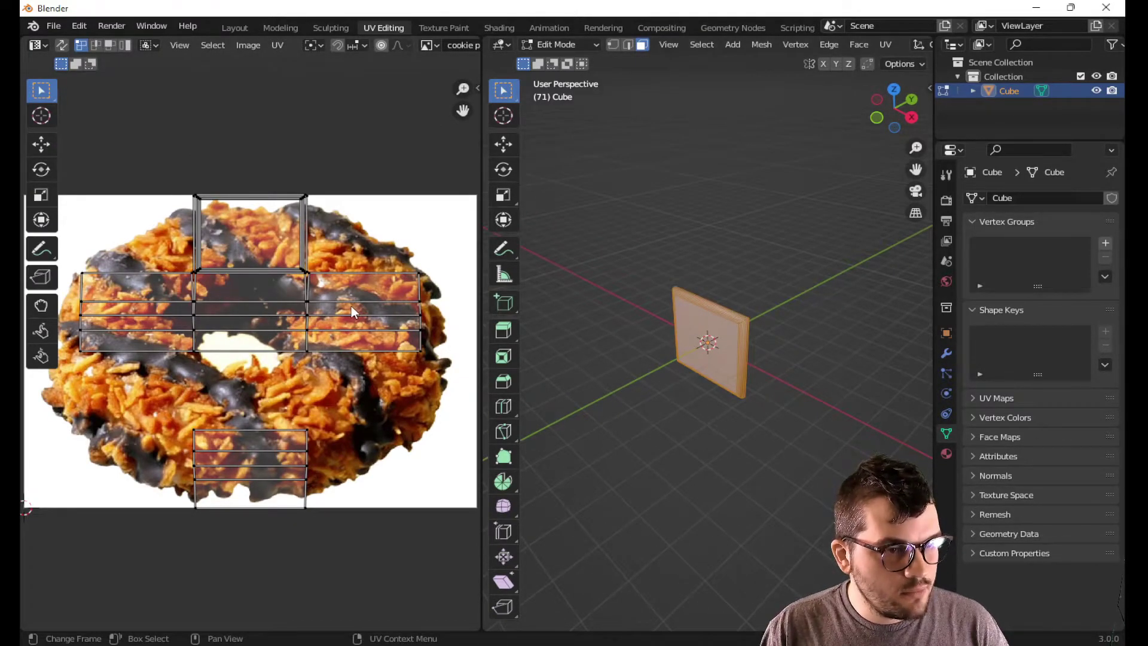
{"action": "key", "text": "u"}
{"action": "left_click", "coordinate": [716, 331]}
{"action": "scroll", "coordinate": [292, 323], "scroll_direction": "down", "scroll_amount": 1}
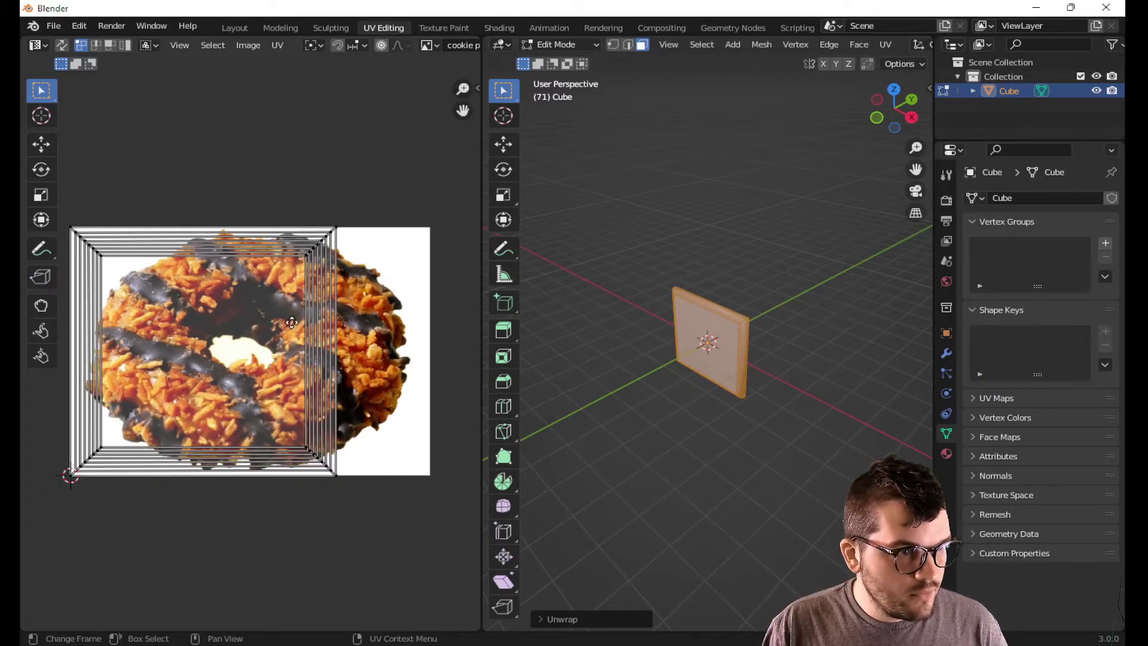
{"action": "mouse_move", "coordinate": [292, 323]}
{"action": "middle_mouse_down"}
{"action": "mouse_move", "coordinate": [341, 314]}
{"action": "mouse_move", "coordinate": [305, 314]}
{"action": "middle_mouse_up"}
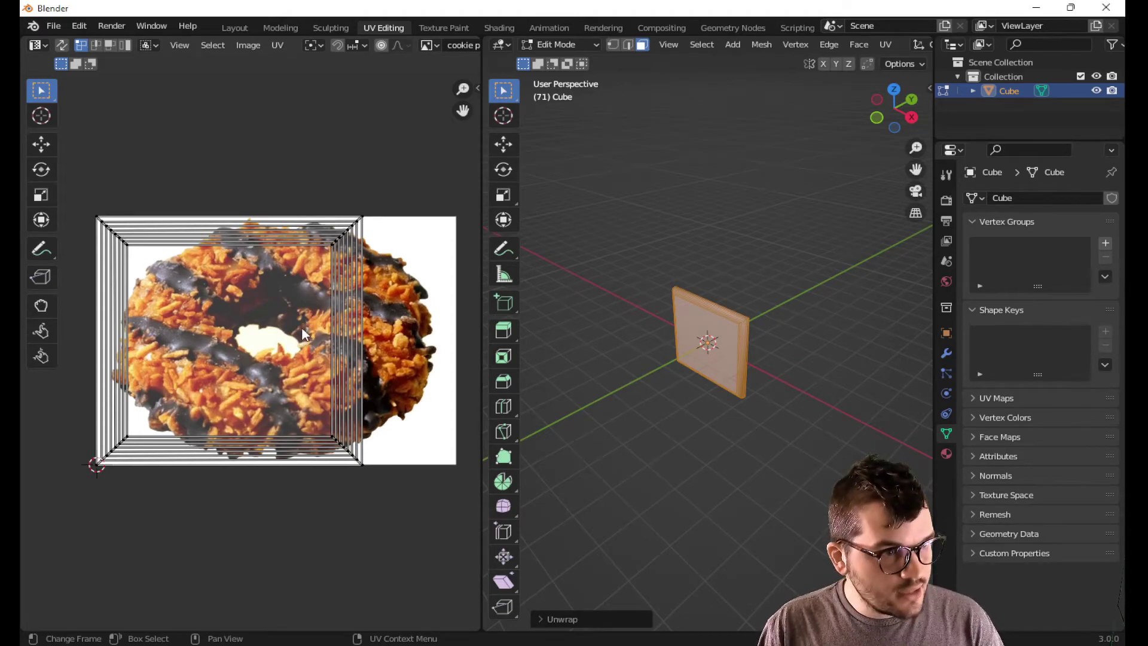
Step: Select all UVs, shift them along X and stretch them horizontally across the cookie image
{"action": "key", "text": "a"}
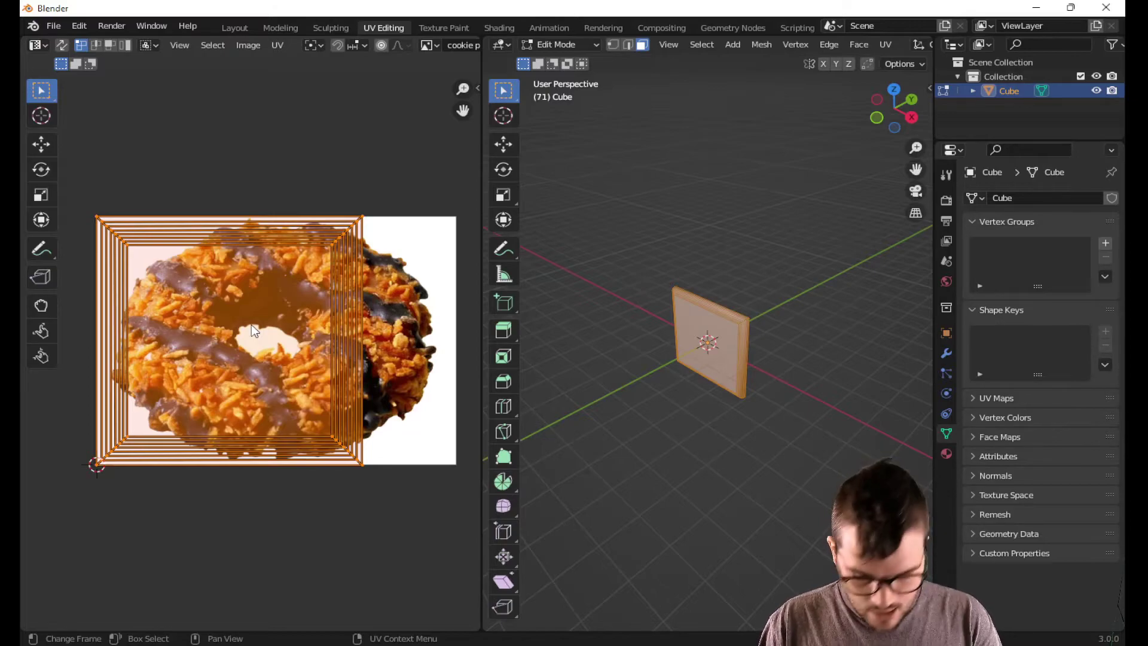
{"action": "key", "text": "g"}
{"action": "key", "text": "y"}
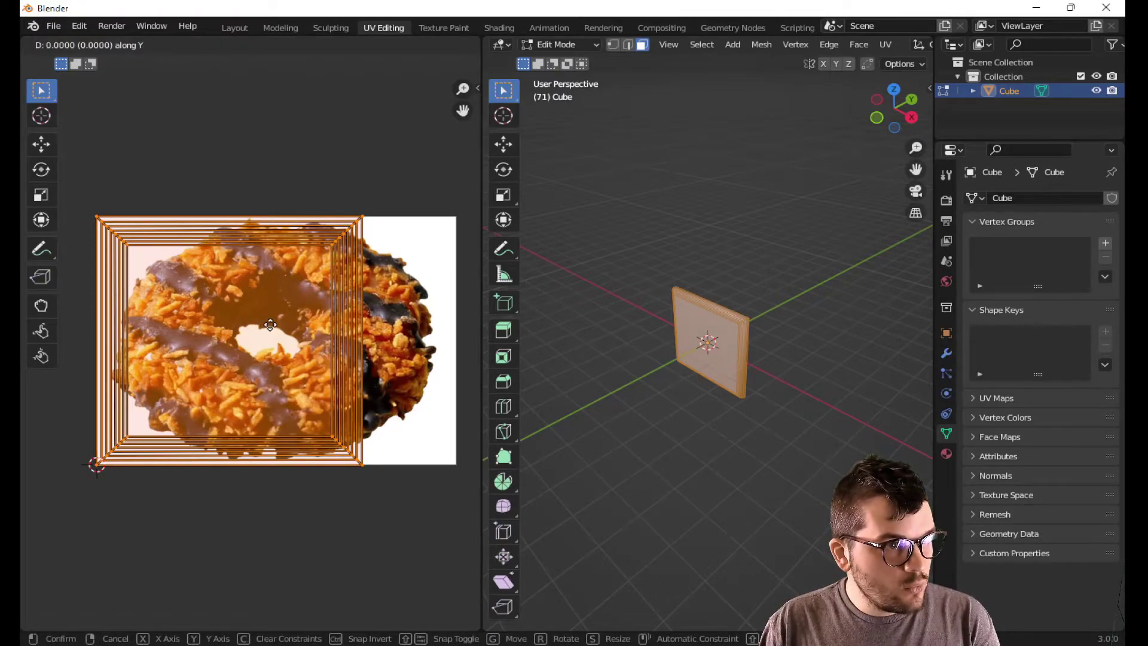
{"action": "key", "text": "x"}
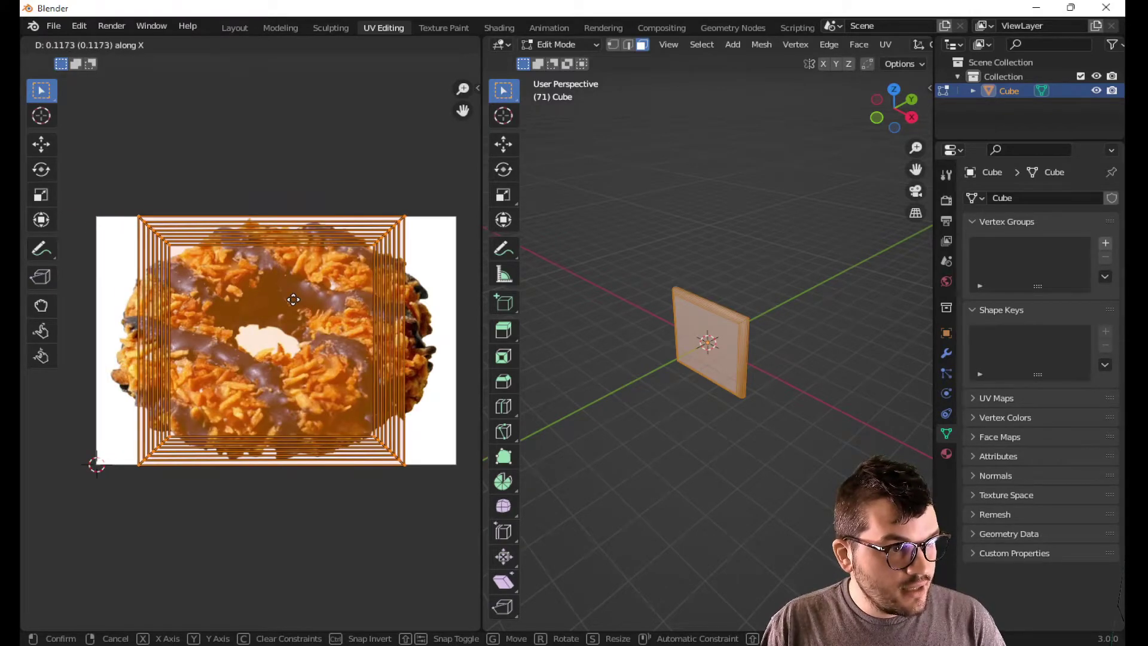
{"action": "left_click", "coordinate": [294, 299]}
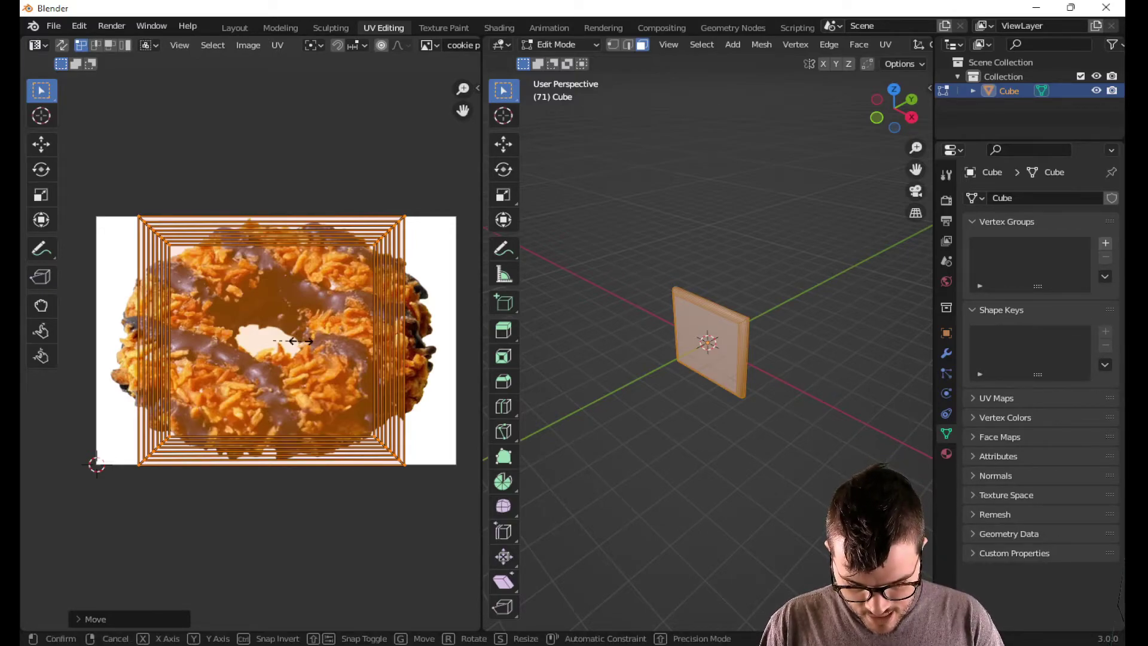
{"action": "key", "text": "s"}
{"action": "key", "text": "x"}
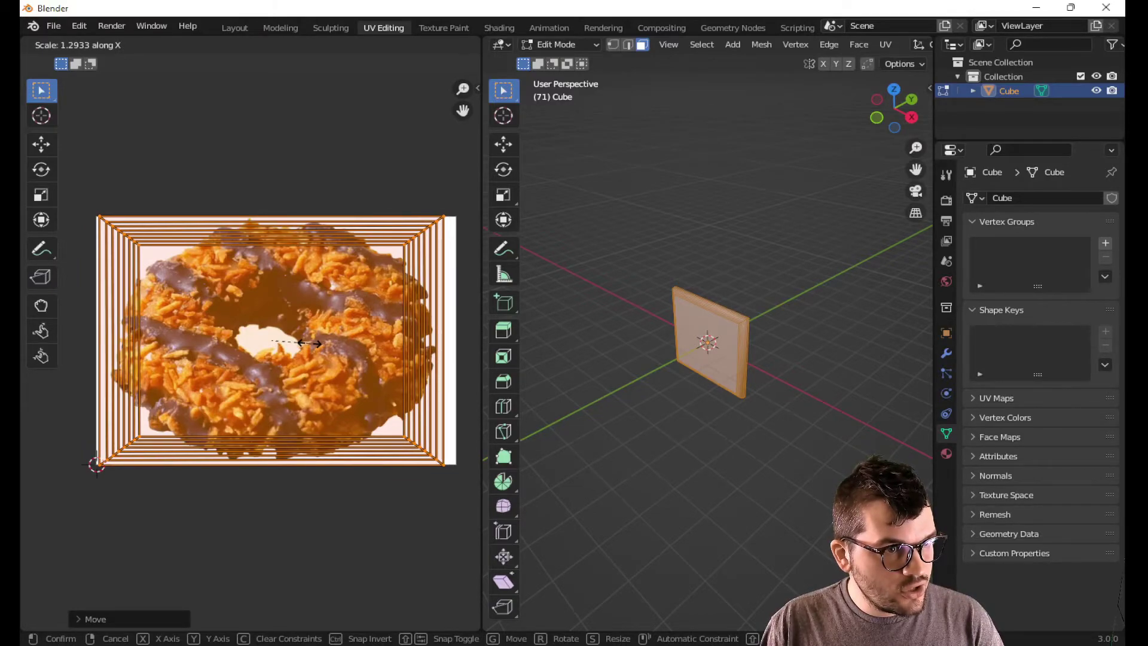
{"action": "left_click", "coordinate": [310, 343]}
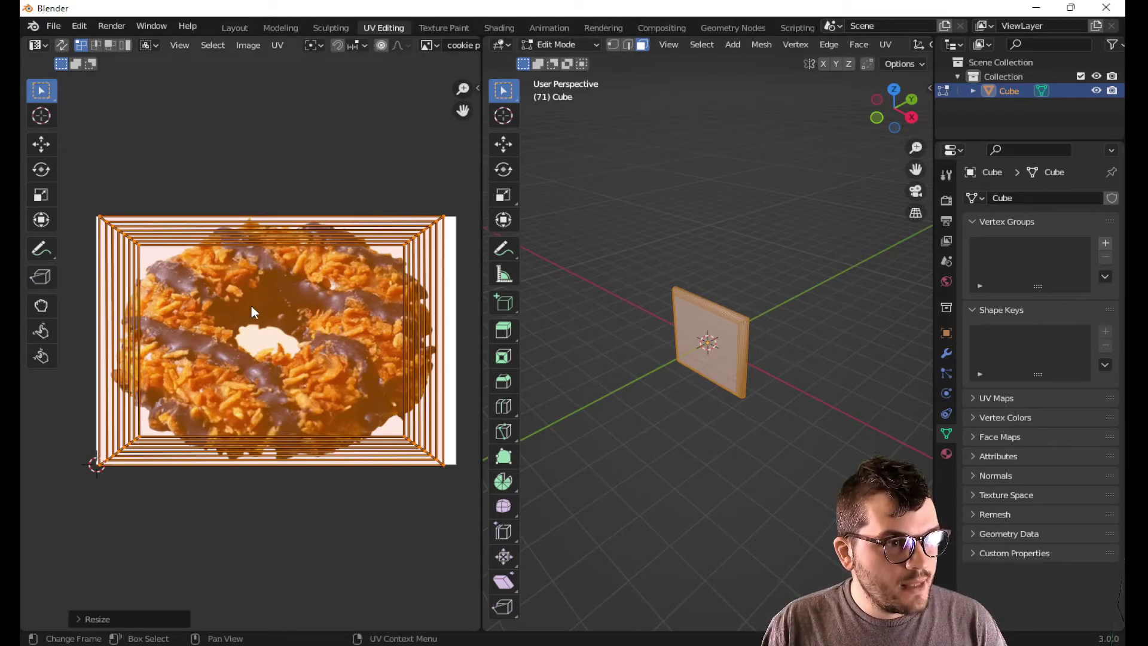
Step: Switch to Material Preview and Object Mode to see the cookie texture on the front
{"action": "scroll", "coordinate": [907, 44], "scroll_direction": "down", "scroll_amount": 5}
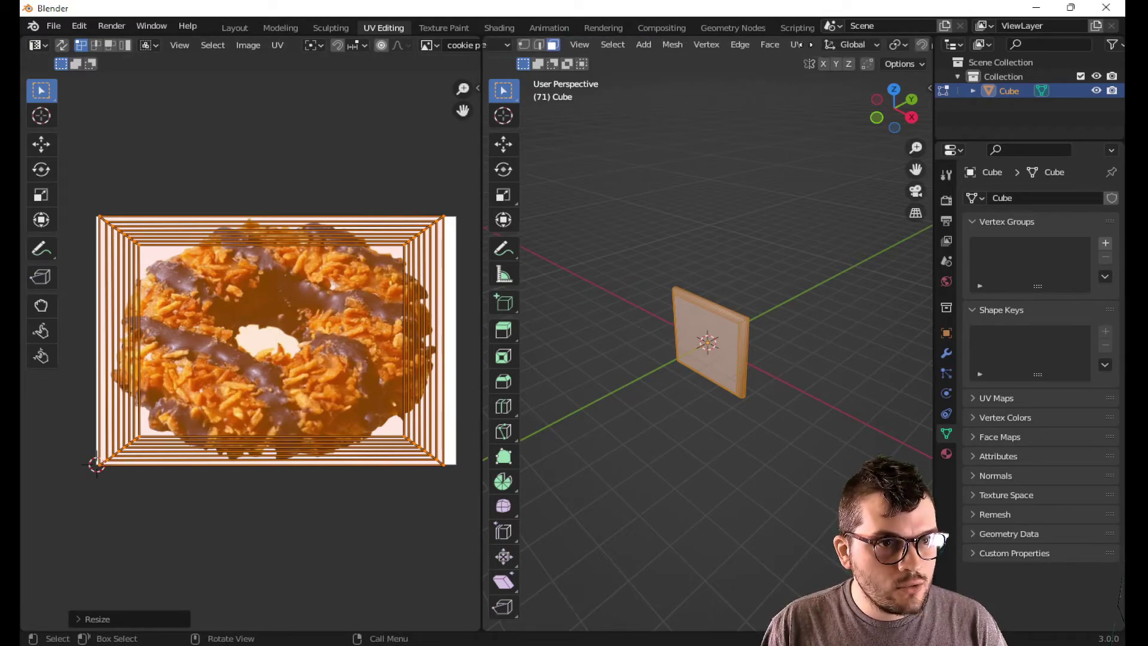
{"action": "scroll", "coordinate": [830, 44], "scroll_direction": "down", "scroll_amount": 3}
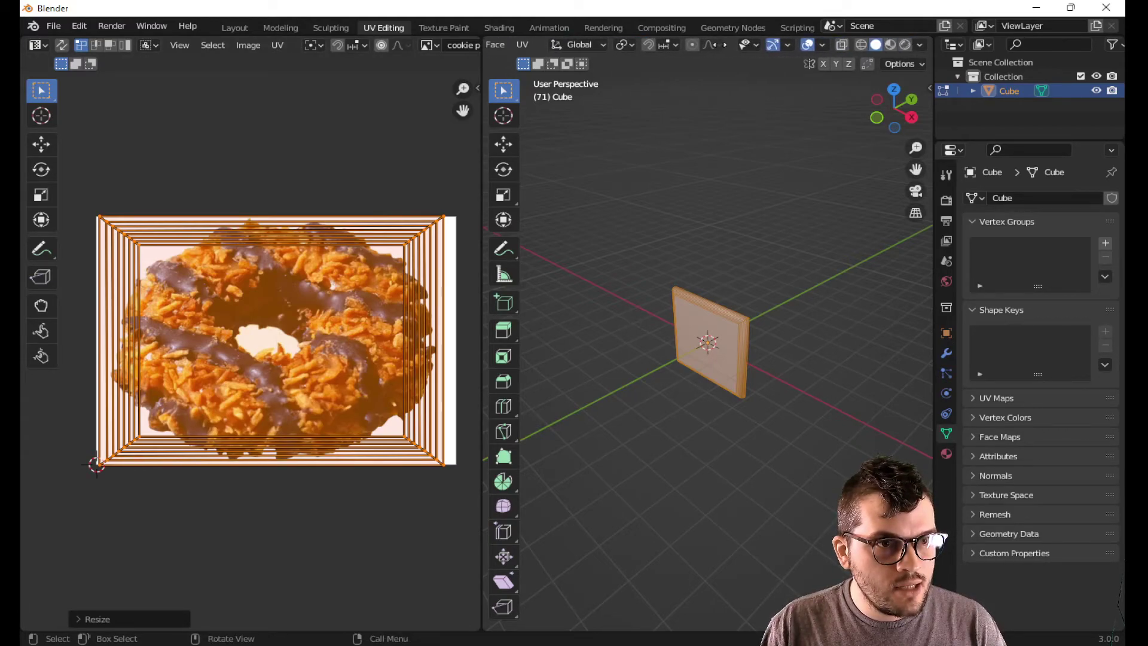
{"action": "left_click", "coordinate": [892, 45]}
{"action": "scroll", "coordinate": [816, 389], "scroll_direction": "up", "scroll_amount": 6}
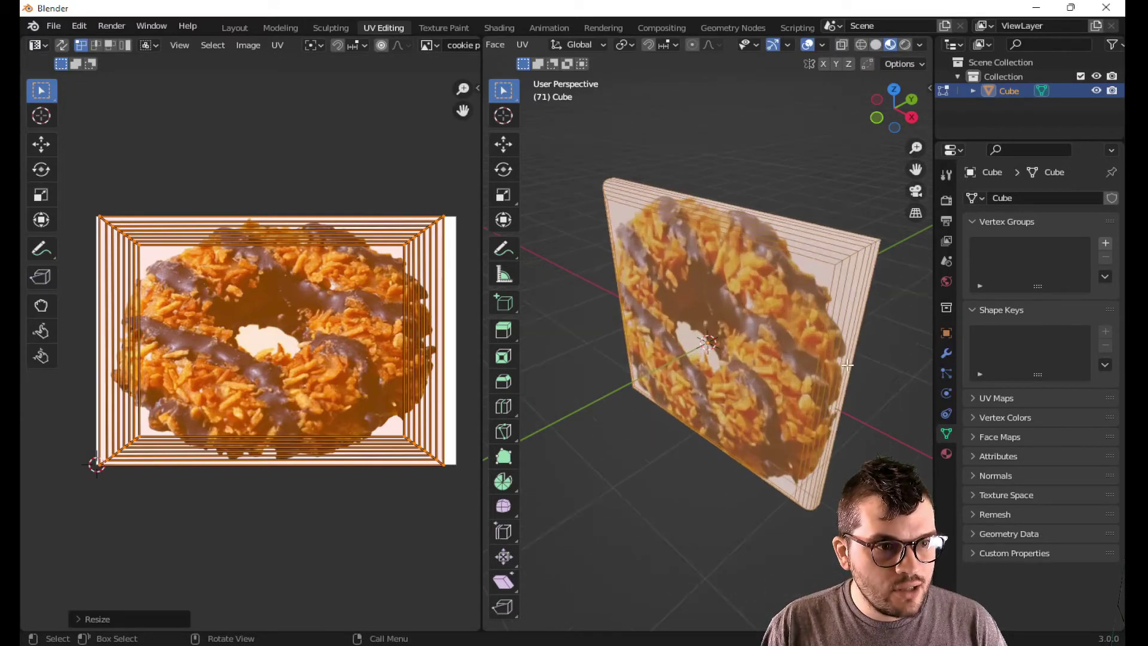
{"action": "middle_click_drag", "start_coordinate": [846, 365], "coordinate": [831, 336]}
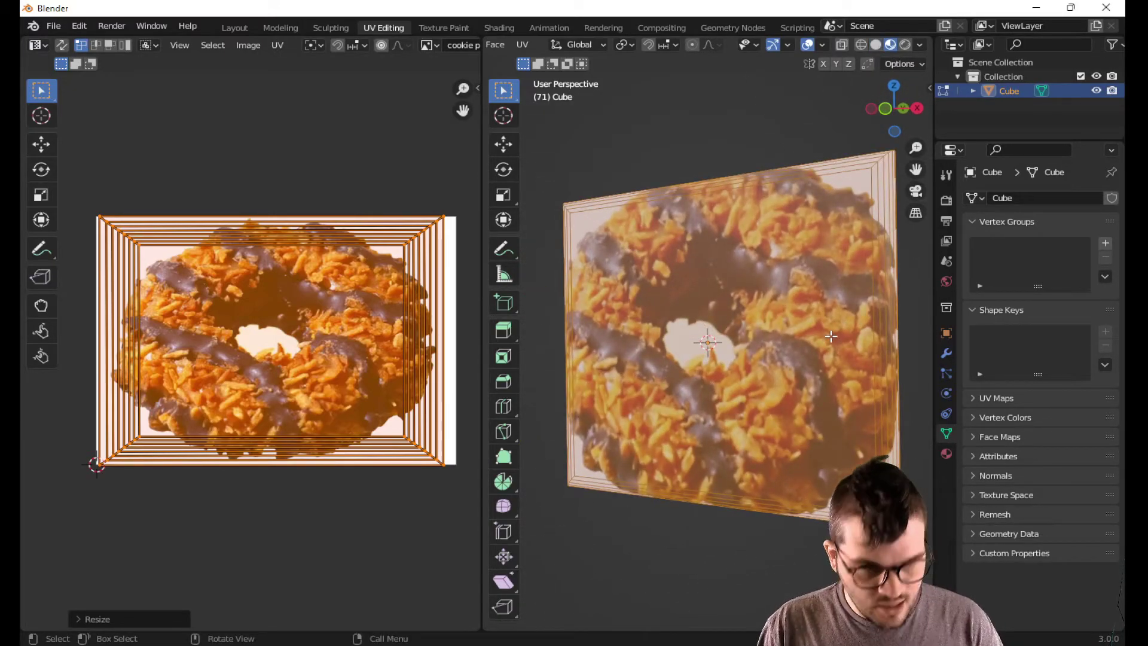
{"action": "key", "text": "Tab"}
{"action": "scroll", "coordinate": [738, 300], "scroll_direction": "down", "scroll_amount": 4}
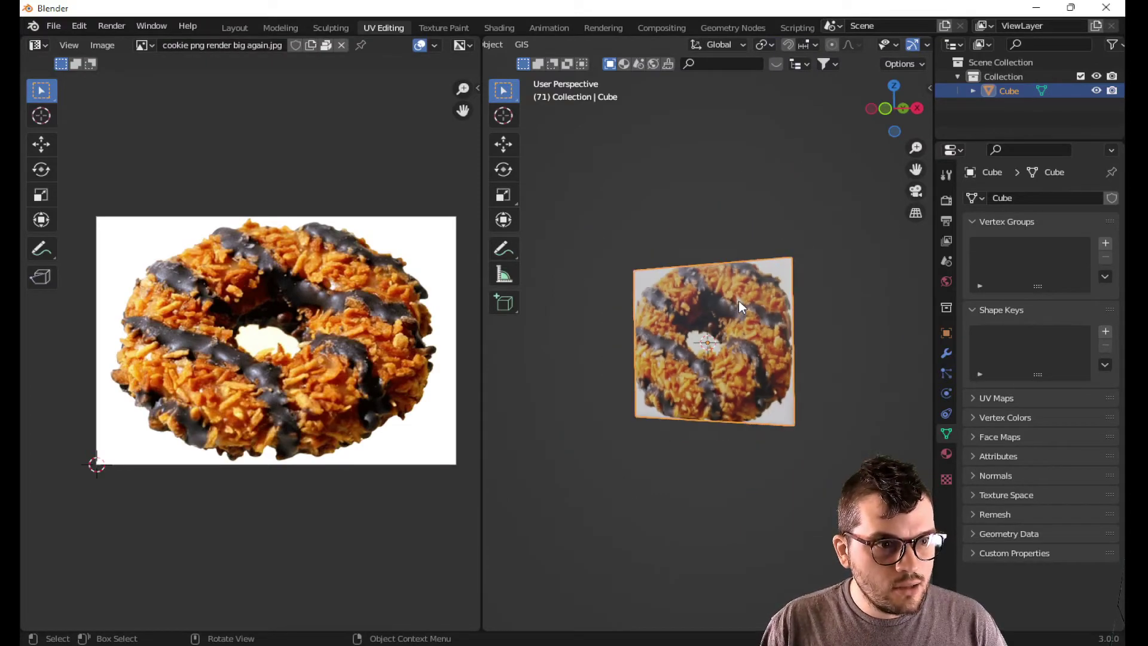
{"action": "middle_click_drag", "start_coordinate": [738, 301], "coordinate": [569, 287]}
Step: Change the Blue material's Base Color to orange
{"action": "left_click", "coordinate": [947, 454]}
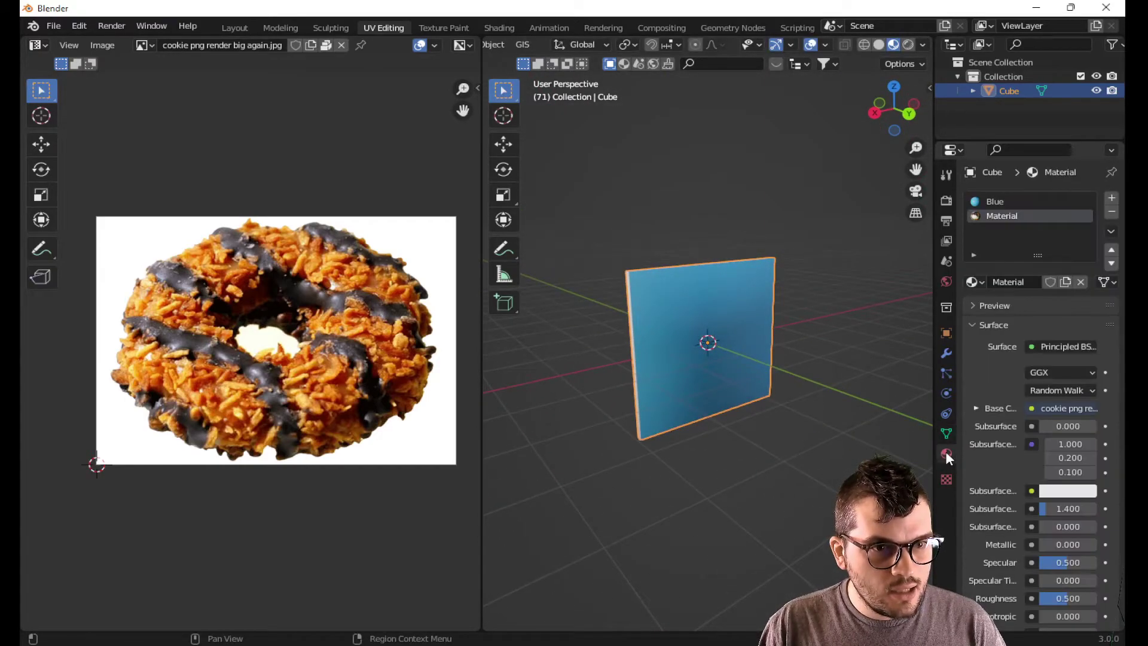
{"action": "left_click", "coordinate": [1007, 201]}
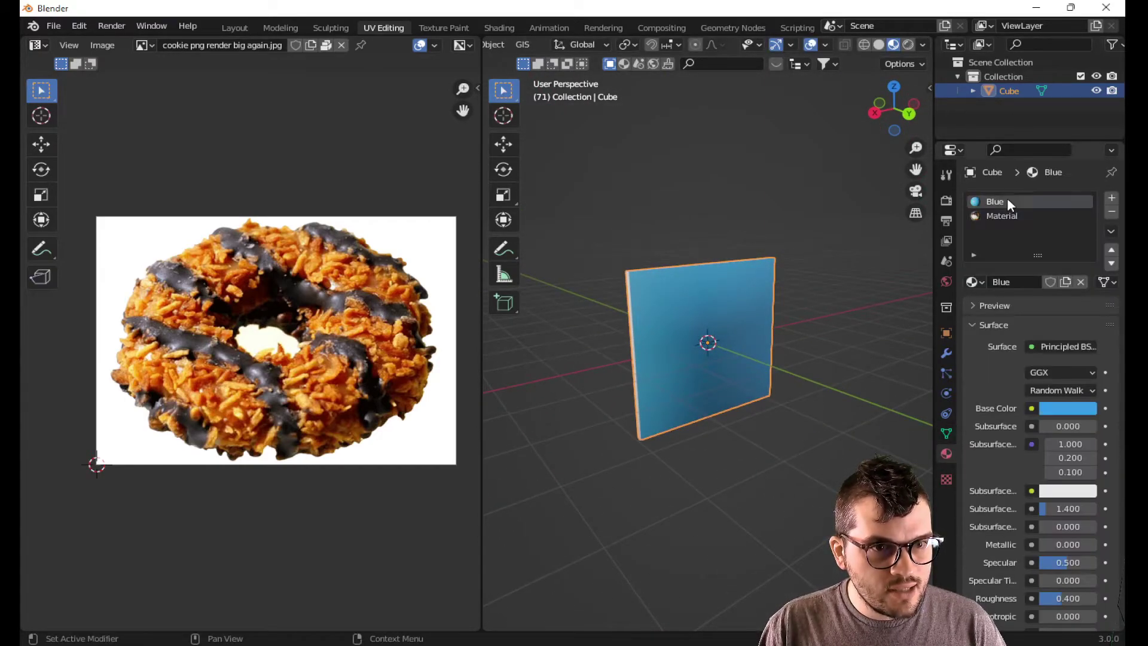
{"action": "left_click", "coordinate": [1056, 408]}
{"action": "left_click", "coordinate": [1025, 294]}
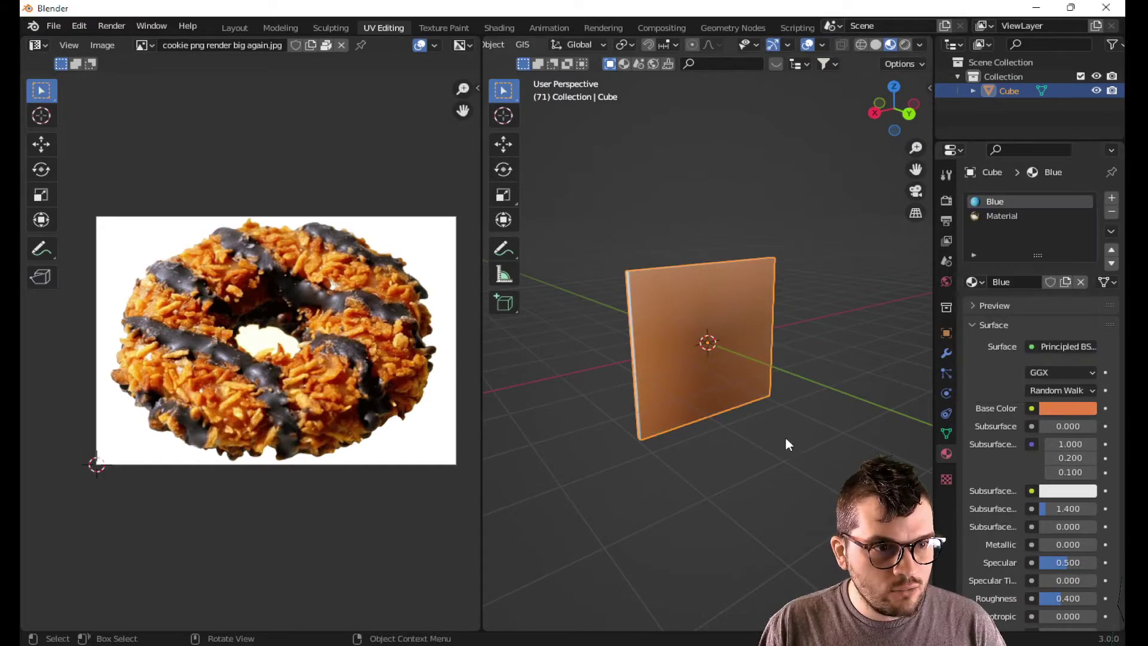
{"action": "middle_click_drag", "start_coordinate": [786, 444], "coordinate": [680, 353]}
Step: In the Layout workspace's Edit Mode, select only the panel's back face and inset it
{"action": "left_click", "coordinate": [231, 28]}
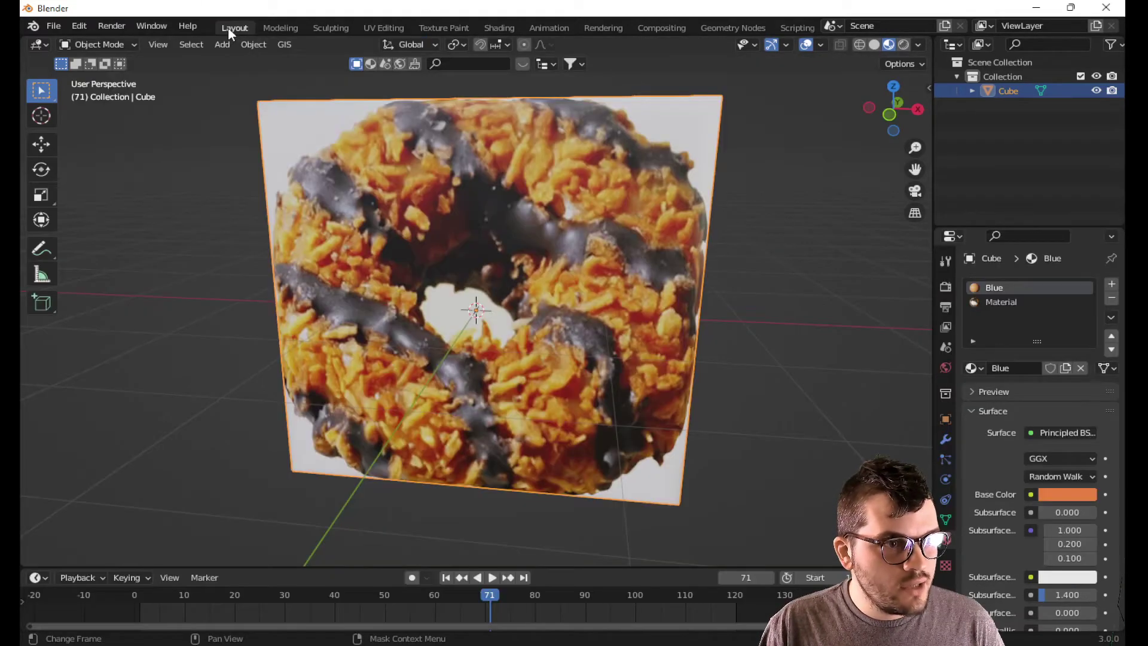
{"action": "middle_click_drag", "start_coordinate": [707, 315], "coordinate": [436, 317]}
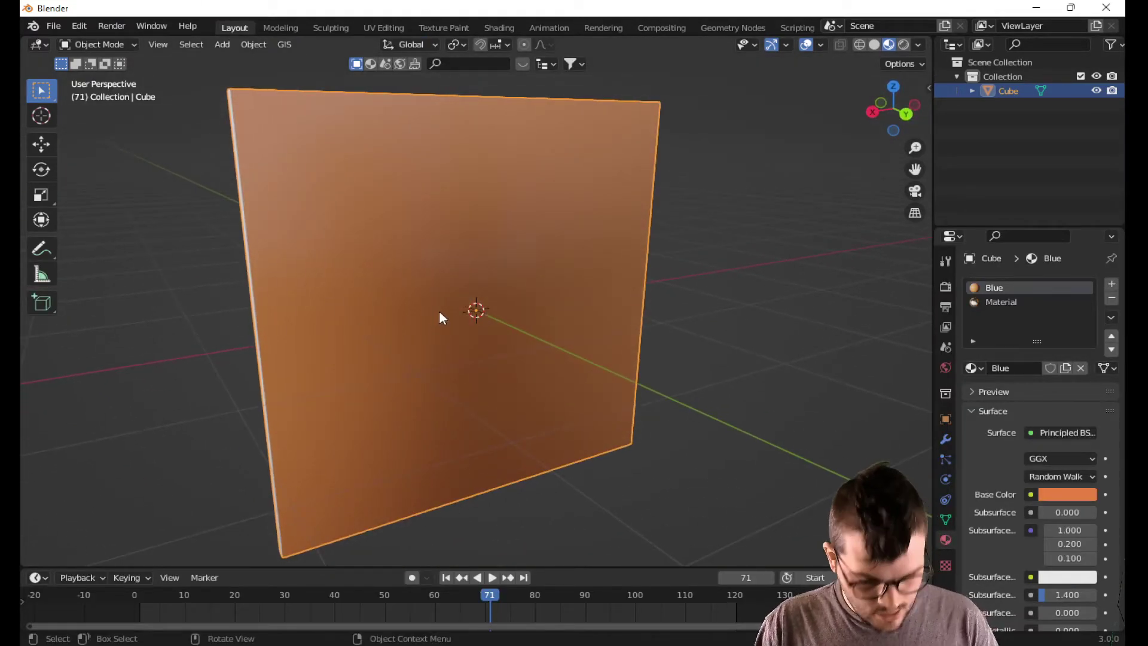
{"action": "key", "text": "Tab"}
{"action": "key", "text": "a"}
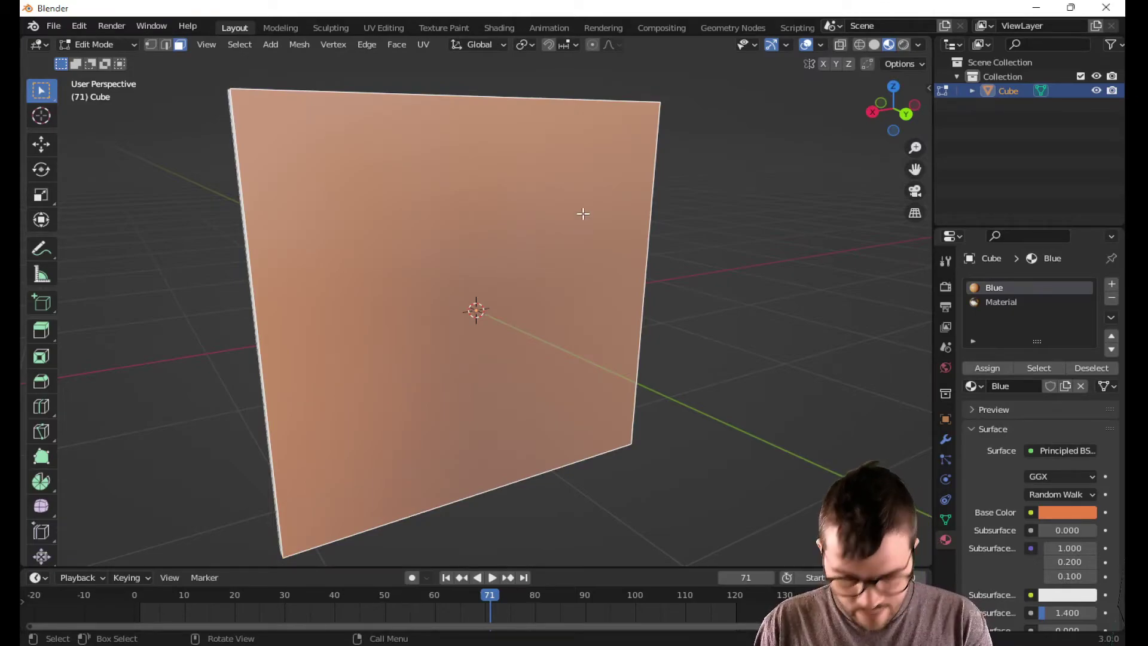
{"action": "middle_click_drag", "start_coordinate": [464, 290], "coordinate": [450, 352]}
{"action": "left_click", "coordinate": [662, 279]}
{"action": "left_click", "coordinate": [506, 303]}
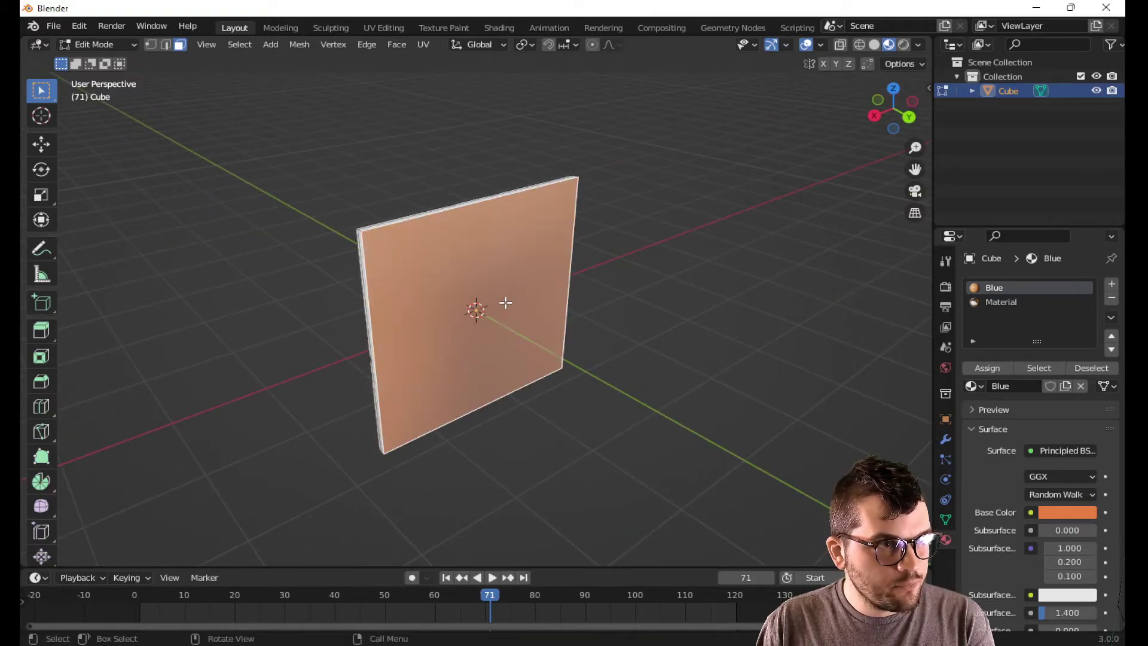
{"action": "key", "text": "i"}
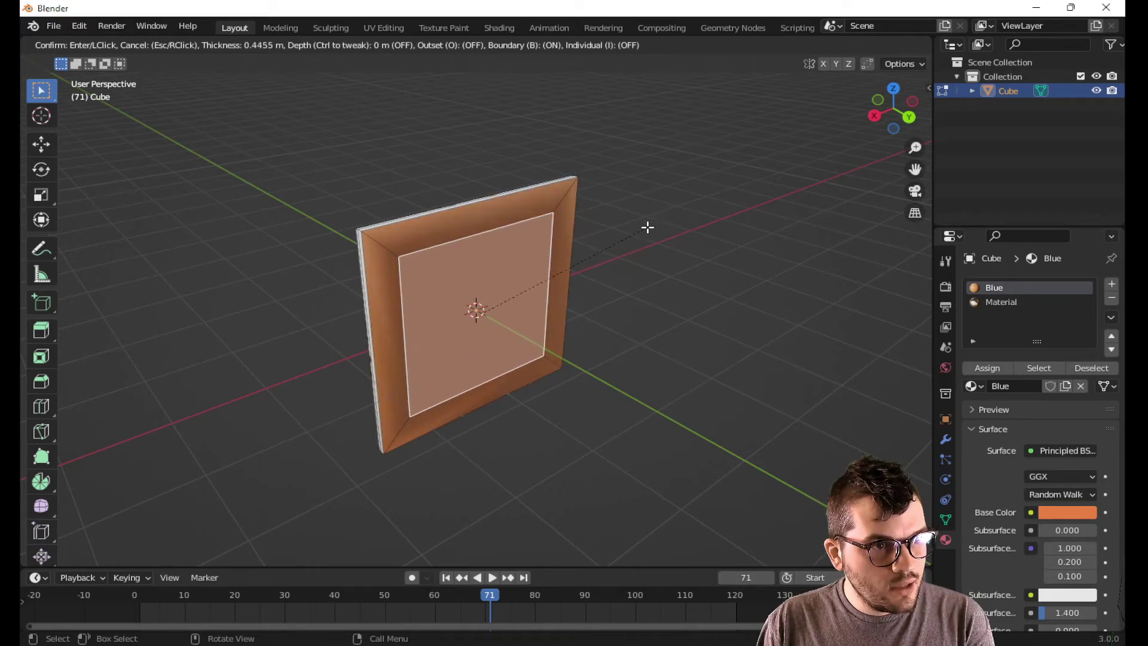
{"action": "left_click", "coordinate": [648, 227]}
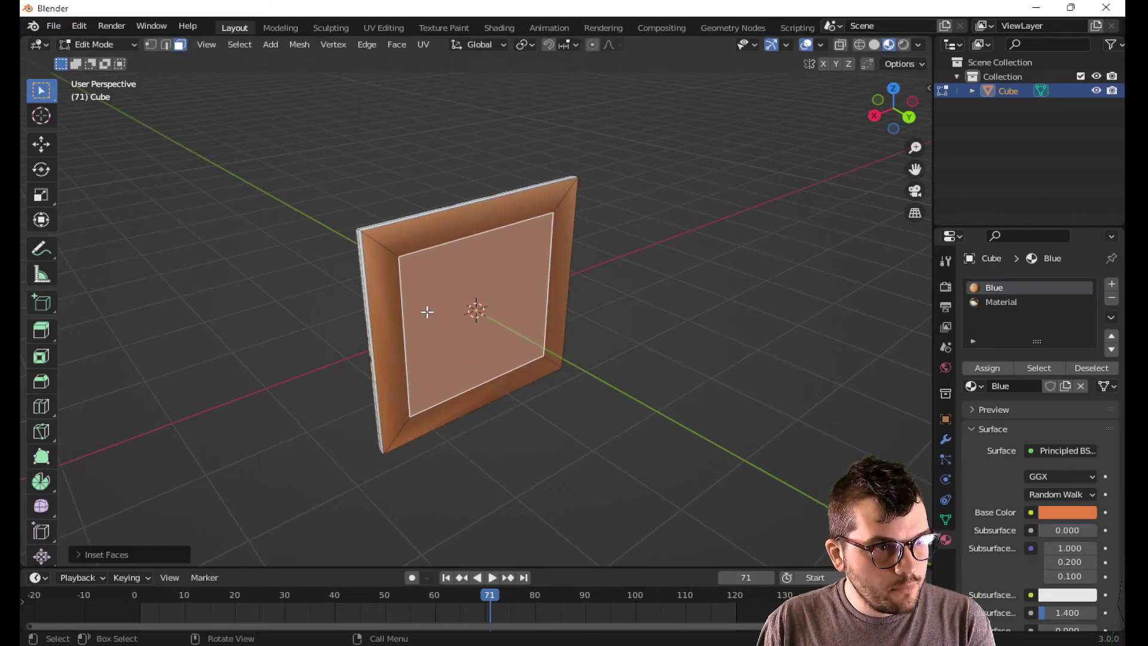
Step: Push the inset inner back face slightly inward along Y
{"action": "middle_click_drag", "start_coordinate": [427, 311], "coordinate": [494, 297]}
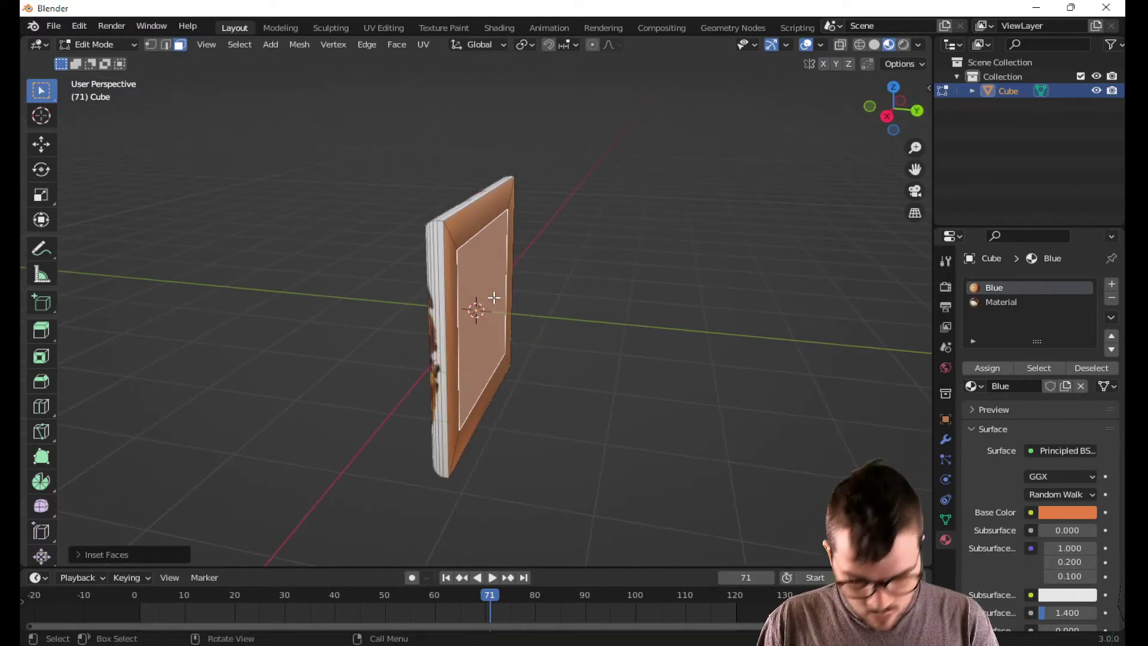
{"action": "key", "text": "g"}
{"action": "key", "text": "y"}
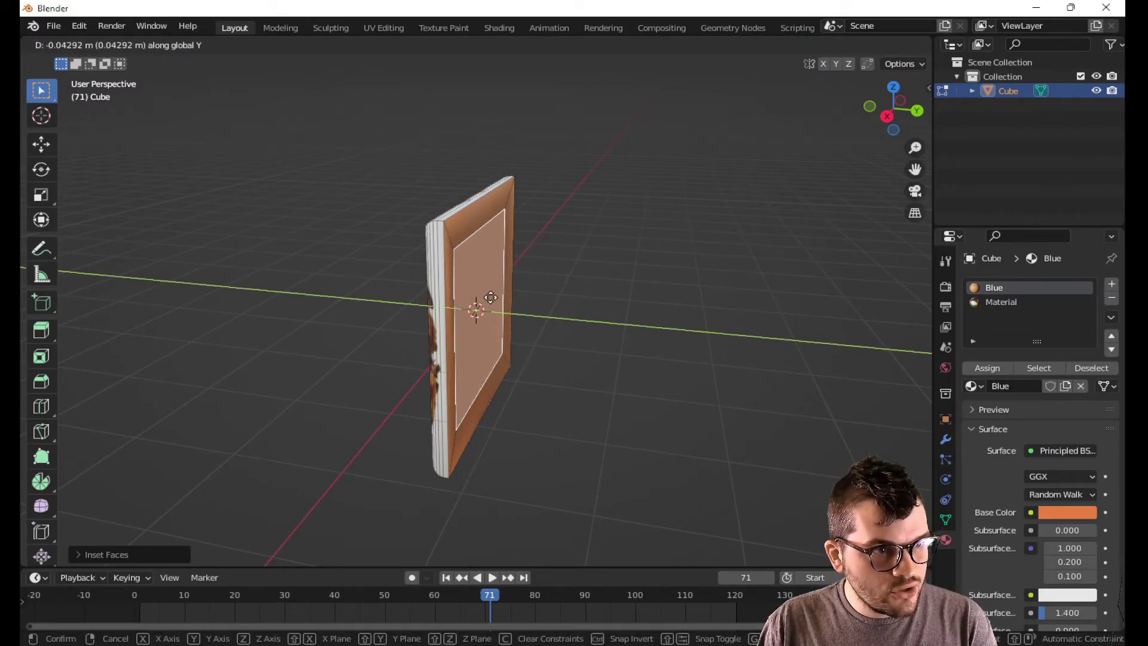
{"action": "left_click", "coordinate": [491, 297]}
Step: Inspect the recessed frame from several angles and return to Object Mode
{"action": "left_click", "coordinate": [482, 223]}
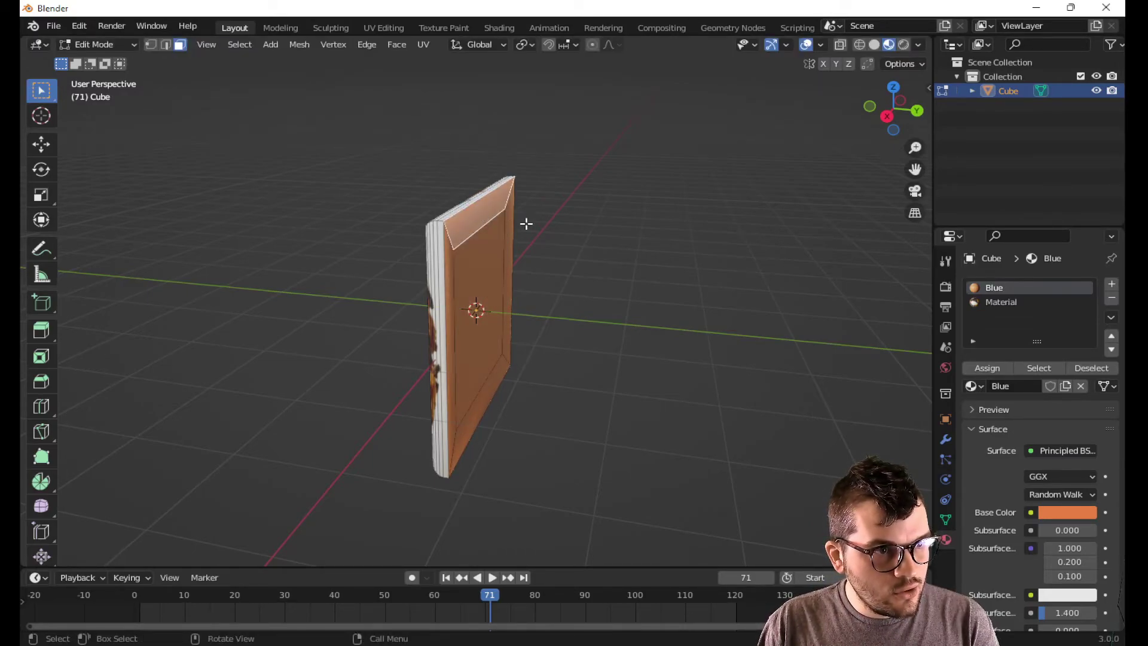
{"action": "middle_click_drag", "start_coordinate": [526, 223], "coordinate": [410, 247]}
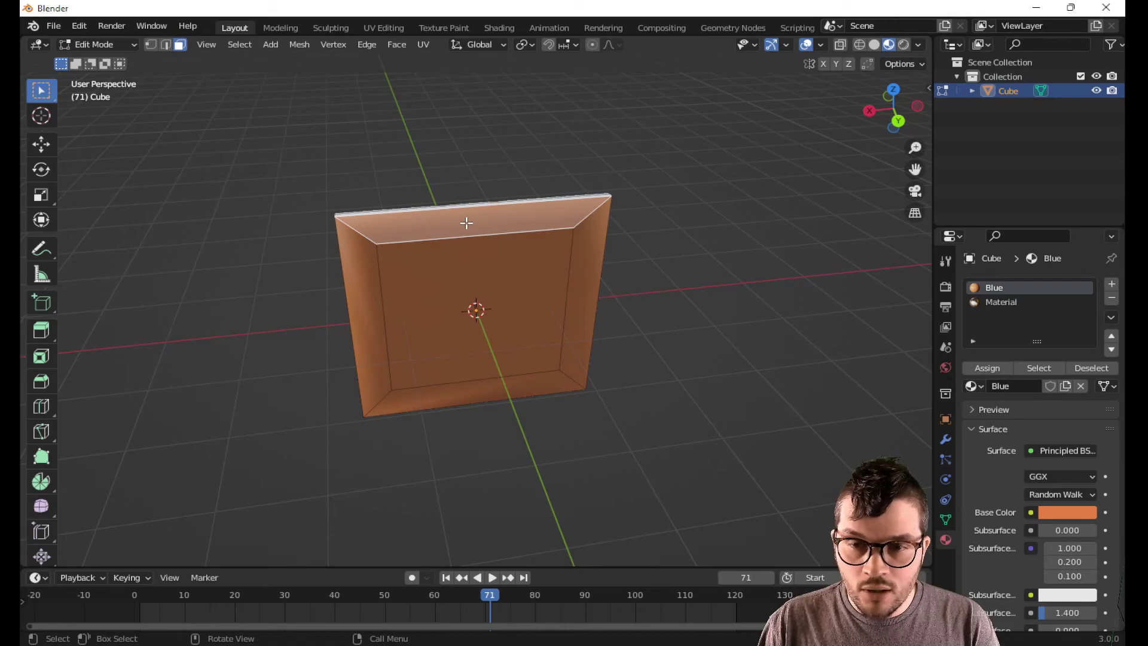
{"action": "scroll", "coordinate": [466, 224], "scroll_direction": "up", "scroll_amount": 5}
{"action": "middle_click_drag", "start_coordinate": [461, 185], "coordinate": [529, 262]}
{"action": "scroll", "coordinate": [529, 263], "scroll_direction": "down", "scroll_amount": 5}
{"action": "middle_click_drag", "start_coordinate": [521, 336], "coordinate": [454, 237]}
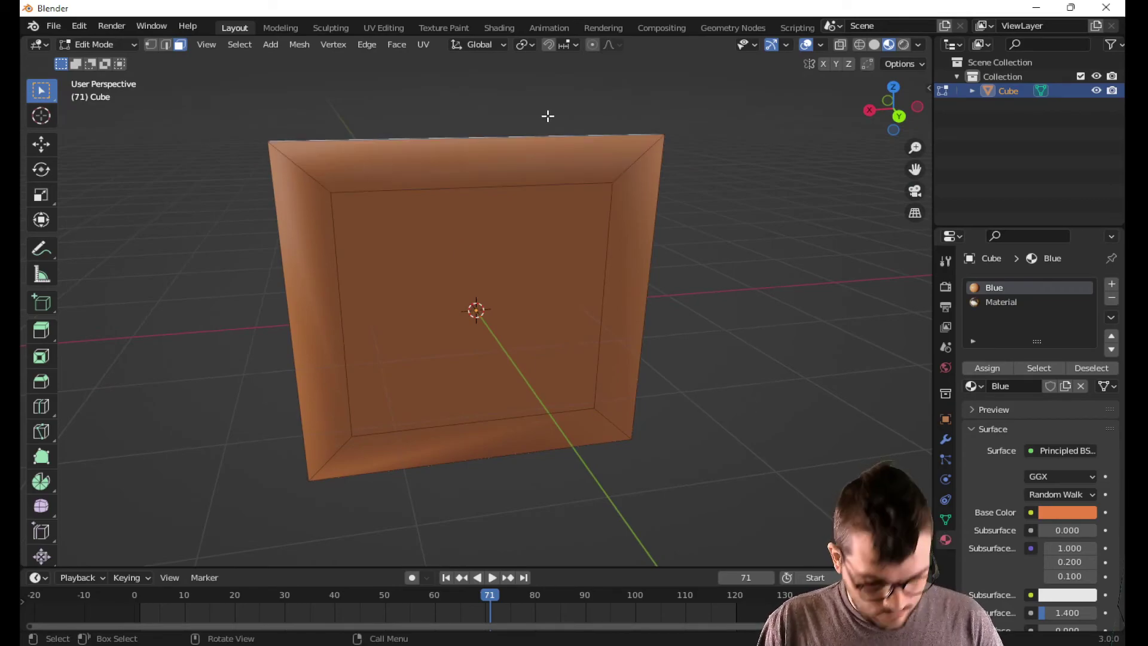
{"action": "key", "text": "Tab"}
{"action": "middle_click_drag", "start_coordinate": [547, 114], "coordinate": [693, 244]}
{"action": "scroll", "coordinate": [719, 330], "scroll_direction": "up", "scroll_amount": 1}
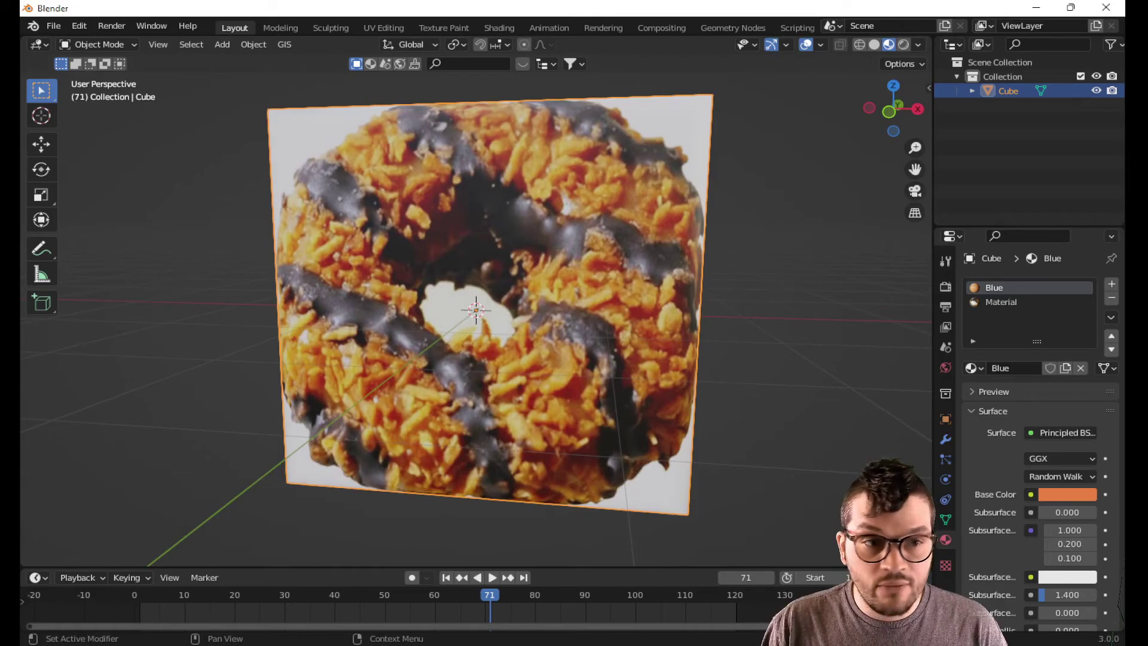
{"action": "scroll", "coordinate": [771, 314], "scroll_direction": "down", "scroll_amount": 1}
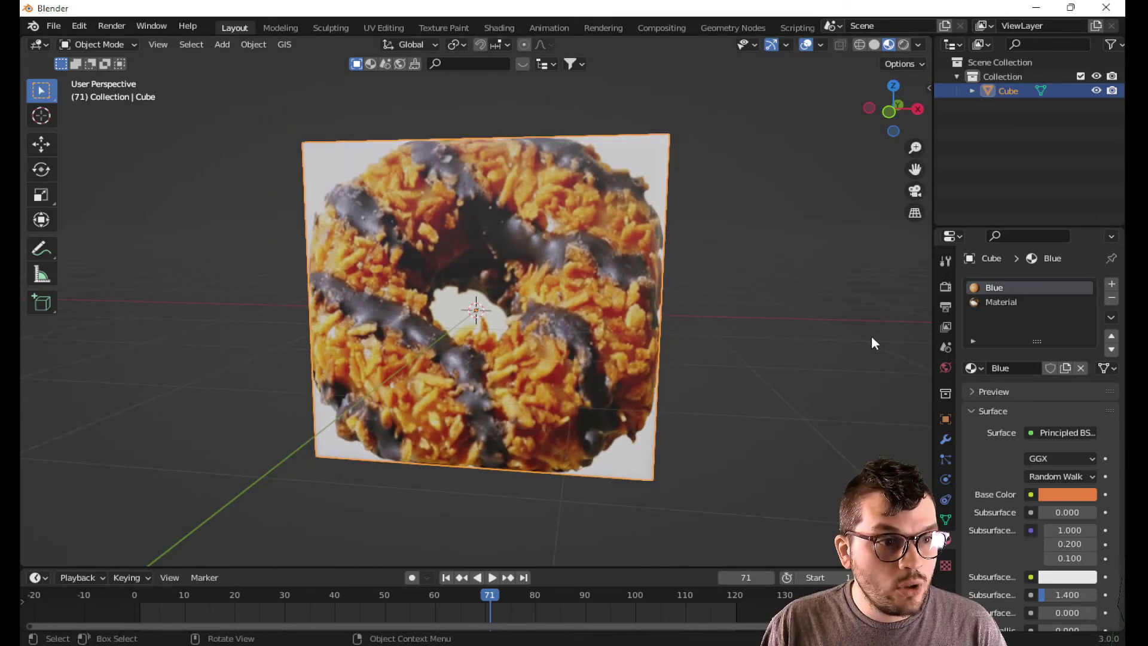